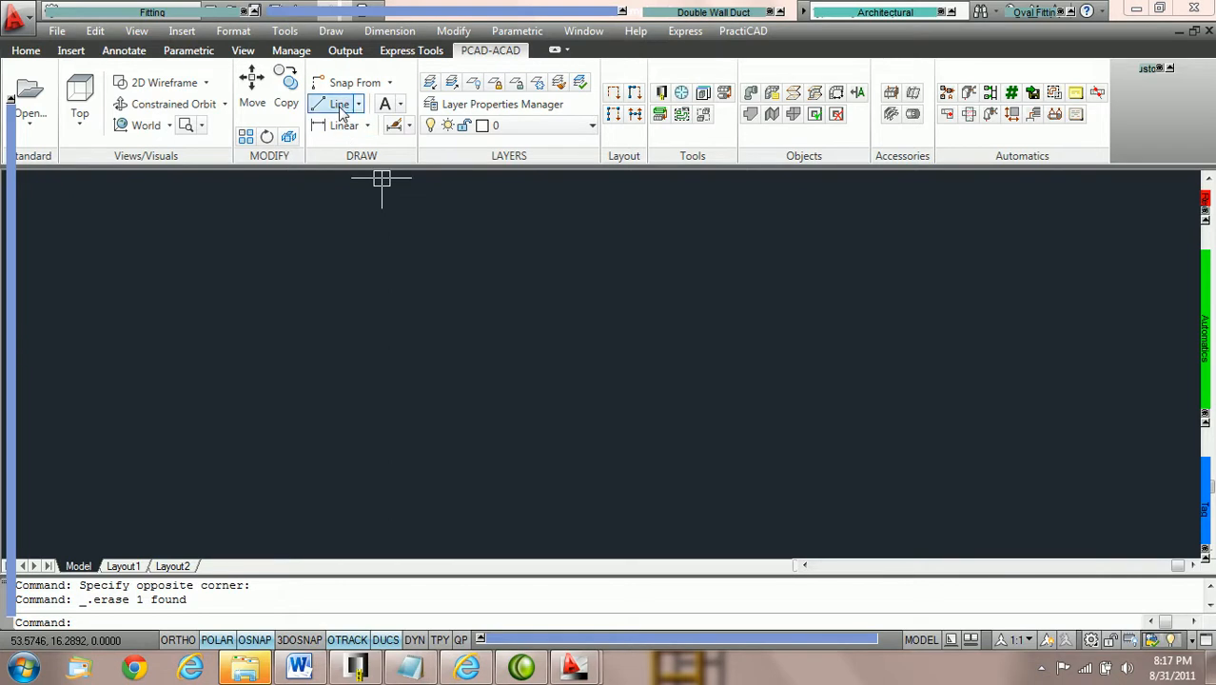
# Draw a single horizontal line about 14.84 units long across the empty drawing area
pyautogui.click(252, 358)
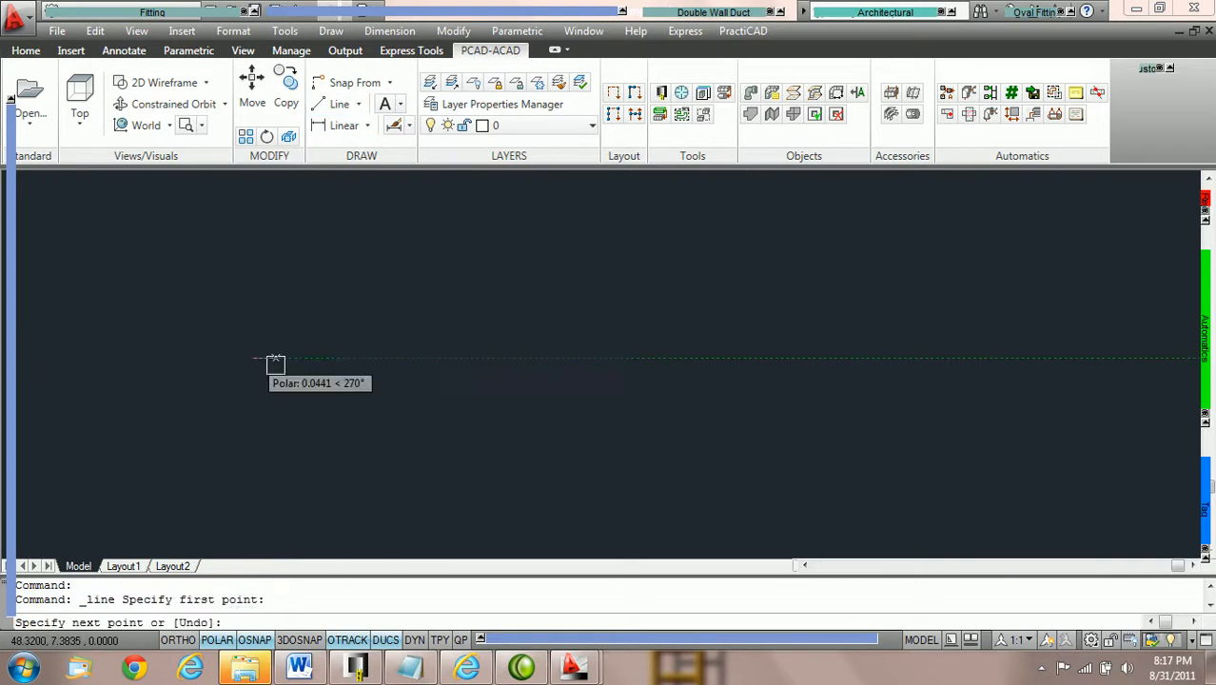
pyautogui.click(551, 356)
pyautogui.rightClick(602, 301)
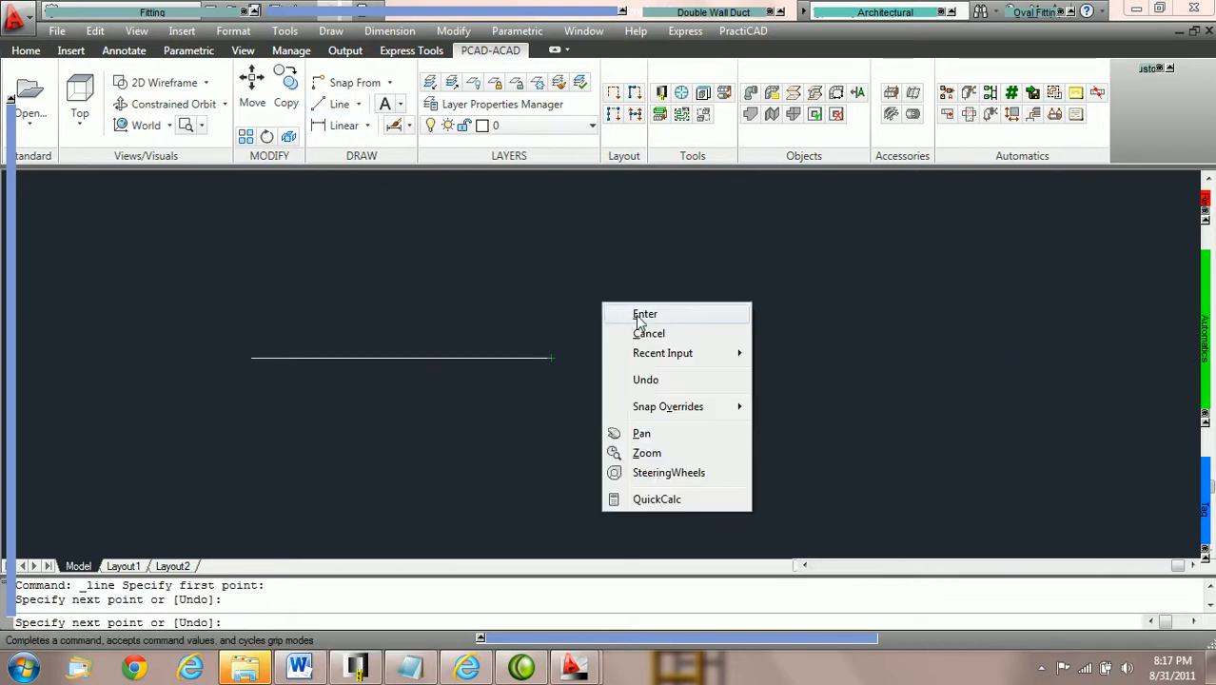
pyautogui.click(628, 318)
# Change the line's linetype to HIDDENX2 in its properties and deselect it
pyautogui.doubleClick(483, 358)
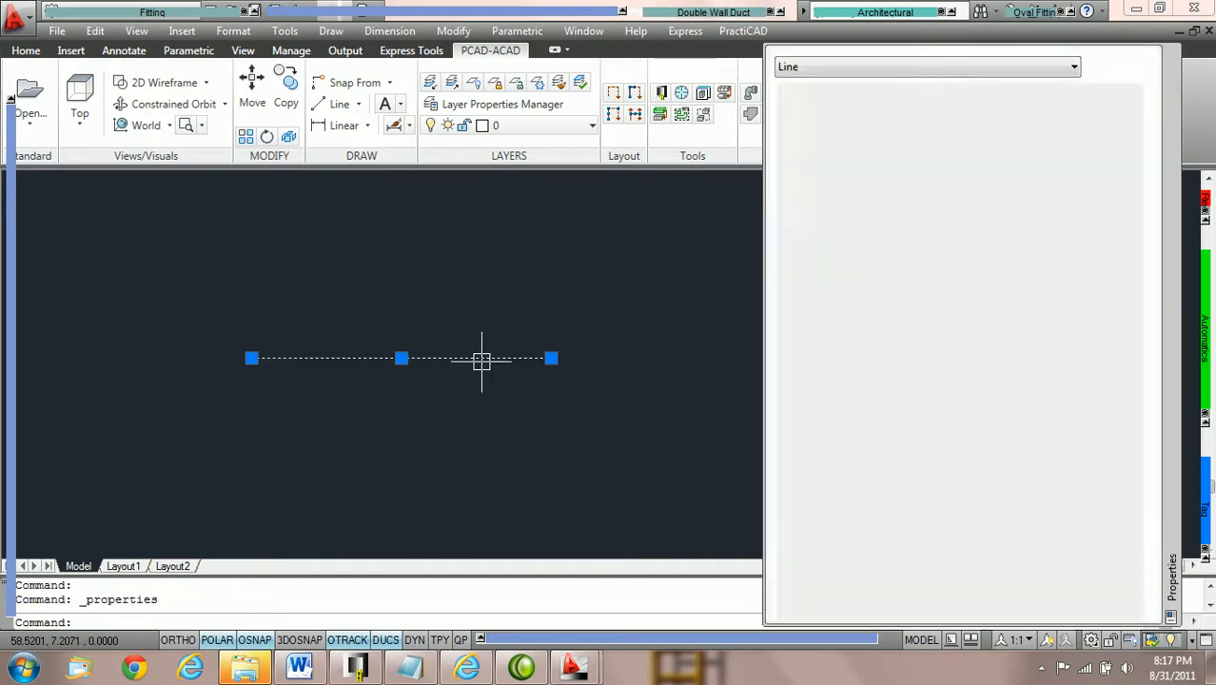
pyautogui.scroll(2, 605, 379)
pyautogui.moveTo(566, 392); pyautogui.dragTo(648, 389, button='middle')
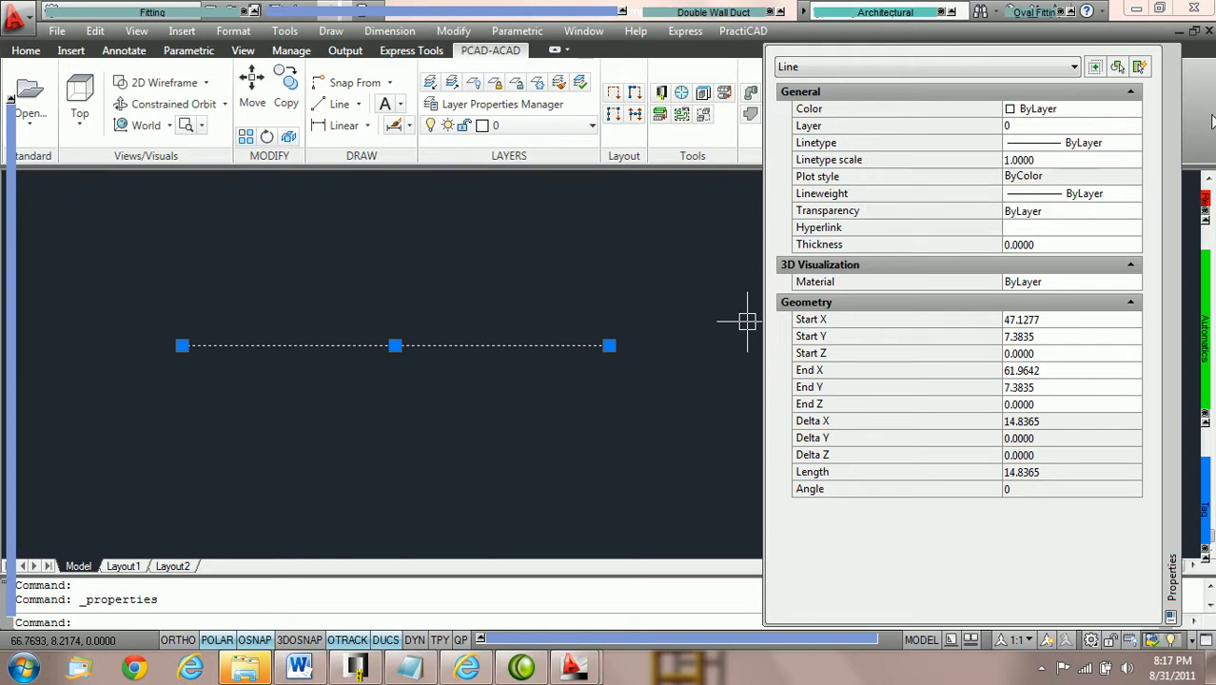
pyautogui.click(1131, 147)
pyautogui.click(1135, 146)
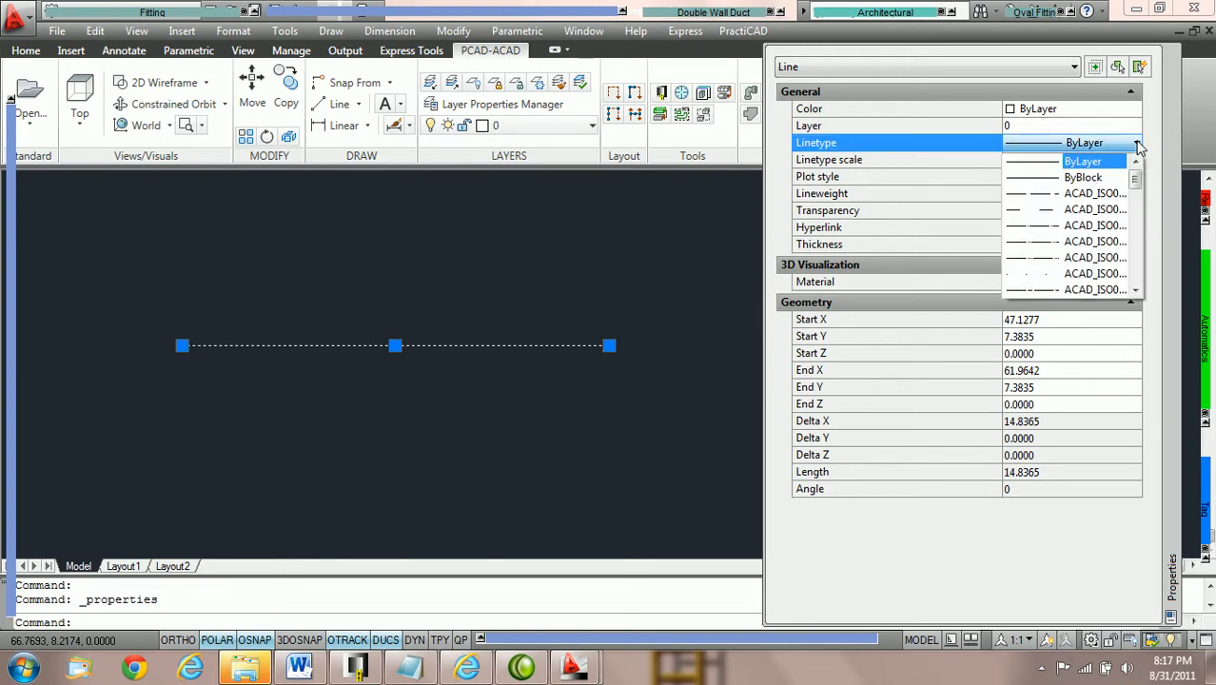
pyautogui.moveTo(1140, 179); pyautogui.dragTo(1140, 260)
pyautogui.click(1094, 258)
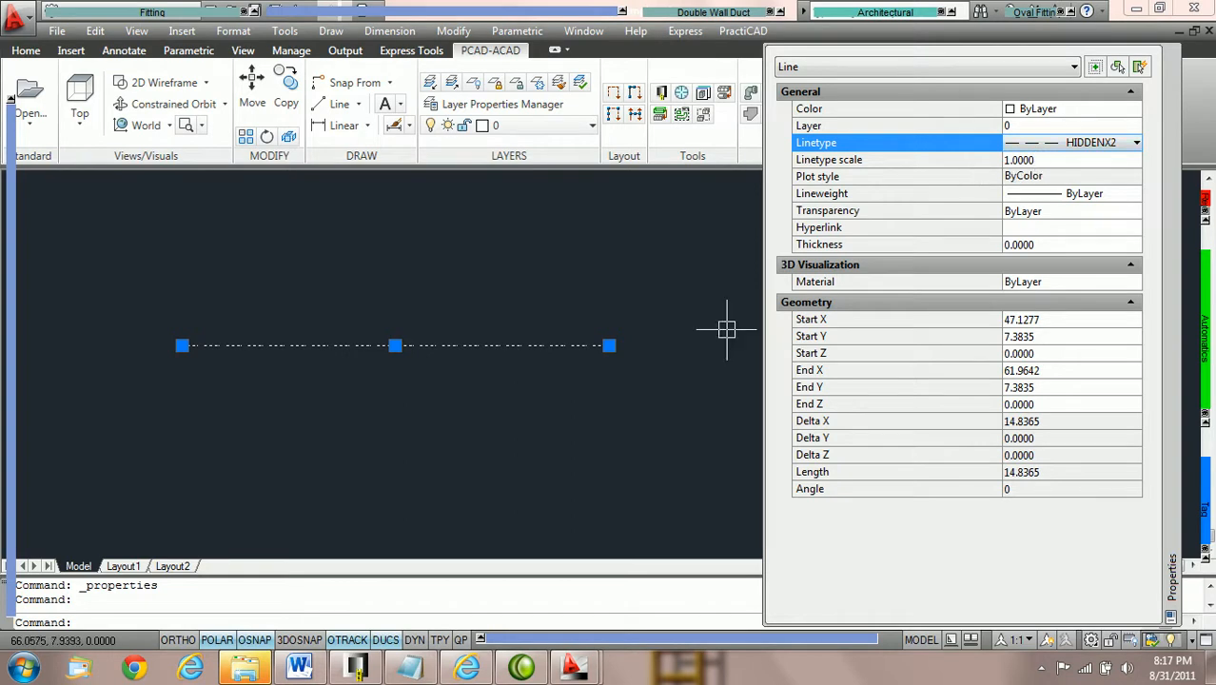
pyautogui.press('Escape')
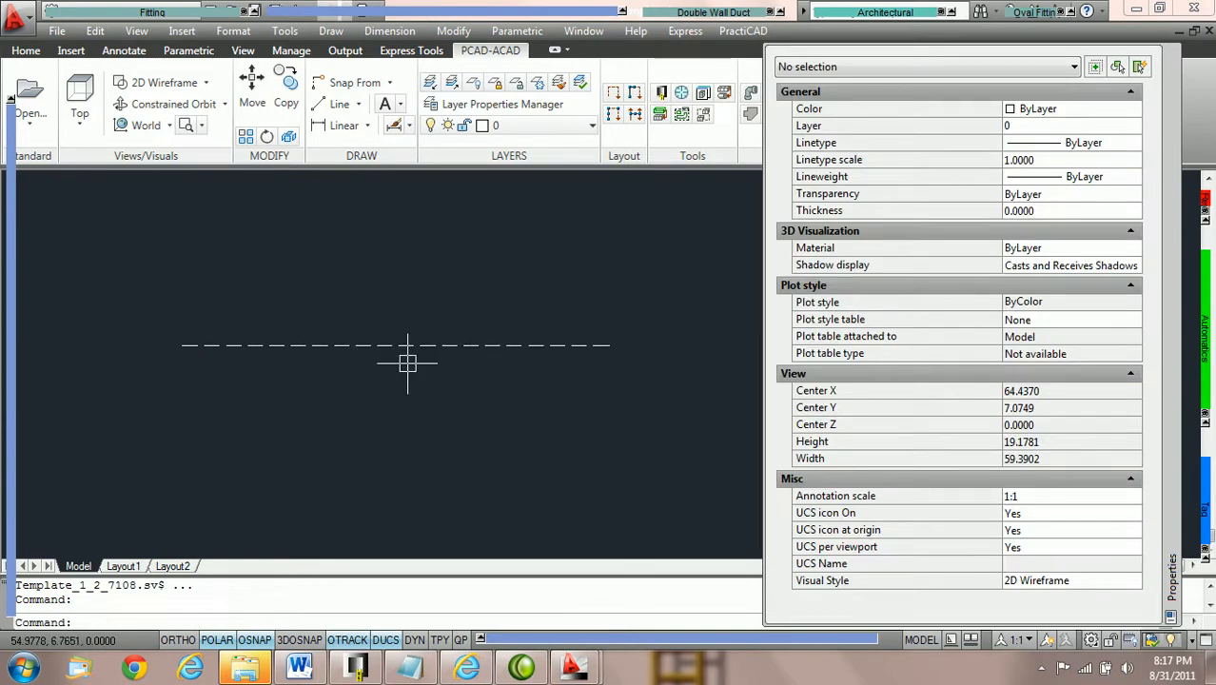
# Set the dashed line's individual linetype scale to 12
pyautogui.scroll(4, 408, 363)
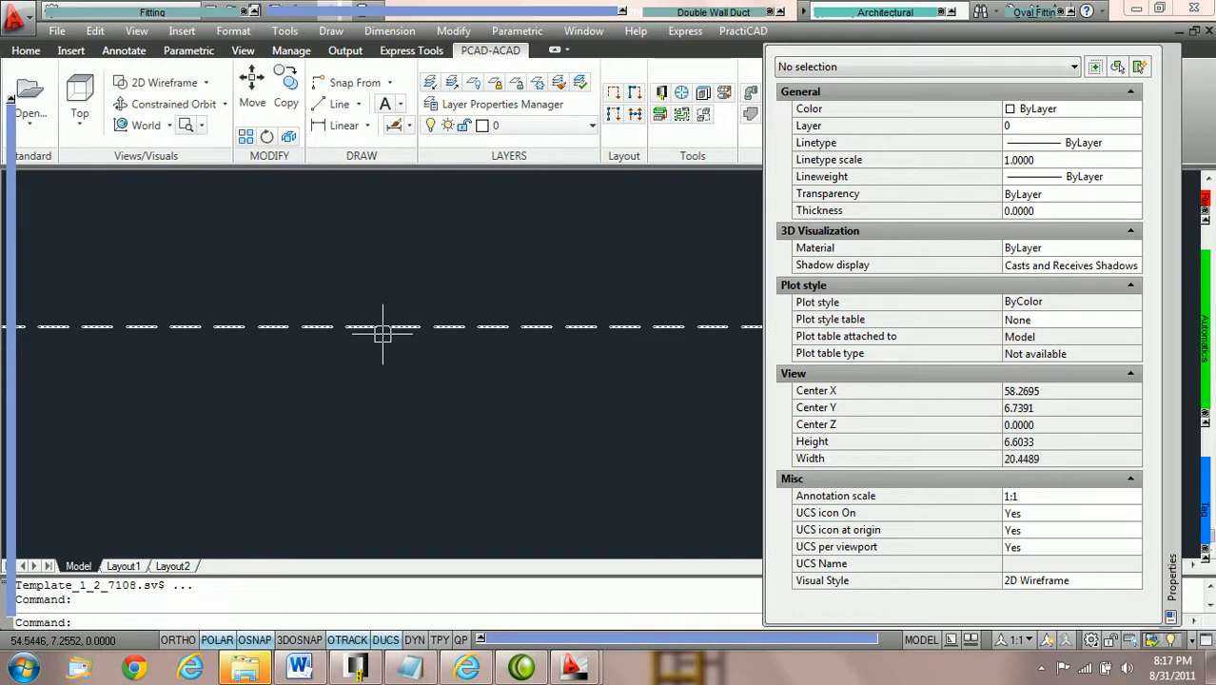
pyautogui.scroll(-5, 382, 333)
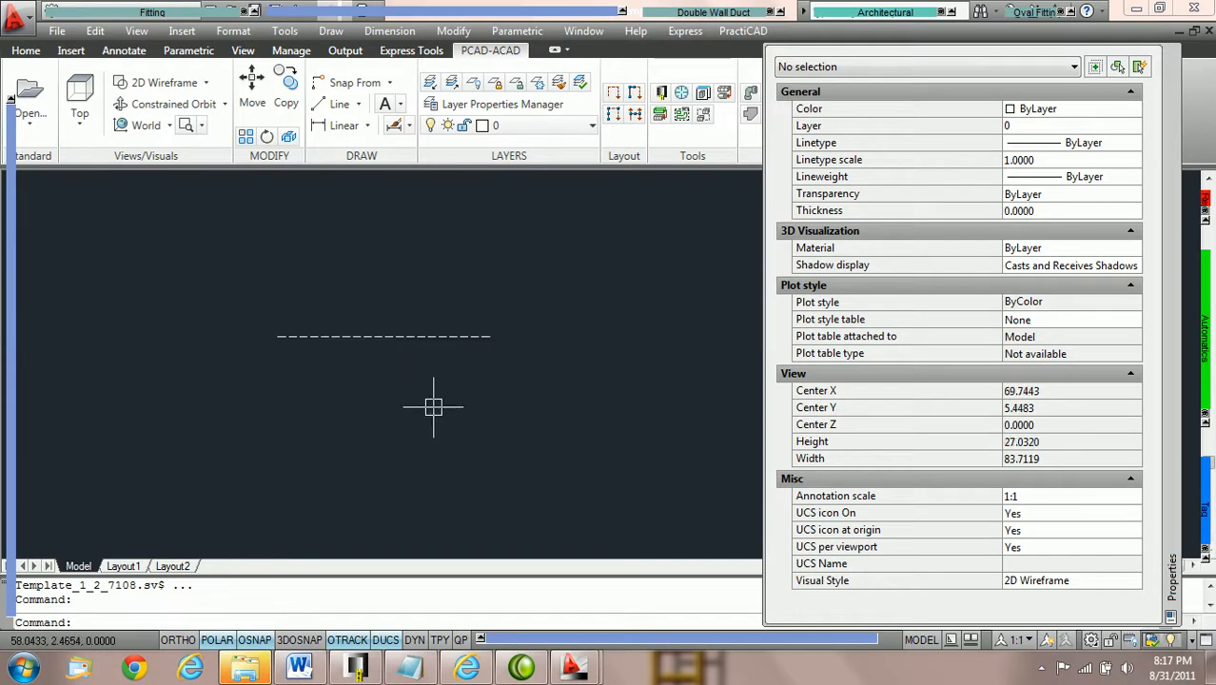
pyautogui.scroll(3, 437, 396)
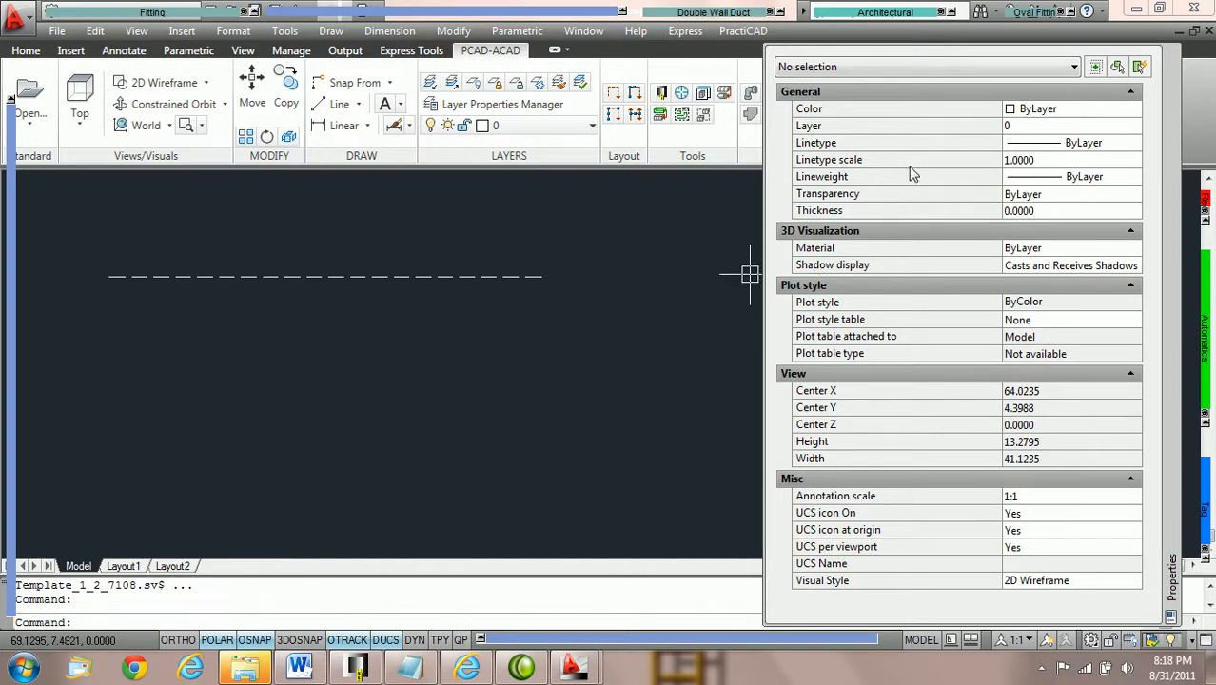
pyautogui.moveTo(520, 330); pyautogui.dragTo(543, 352, button='middle')
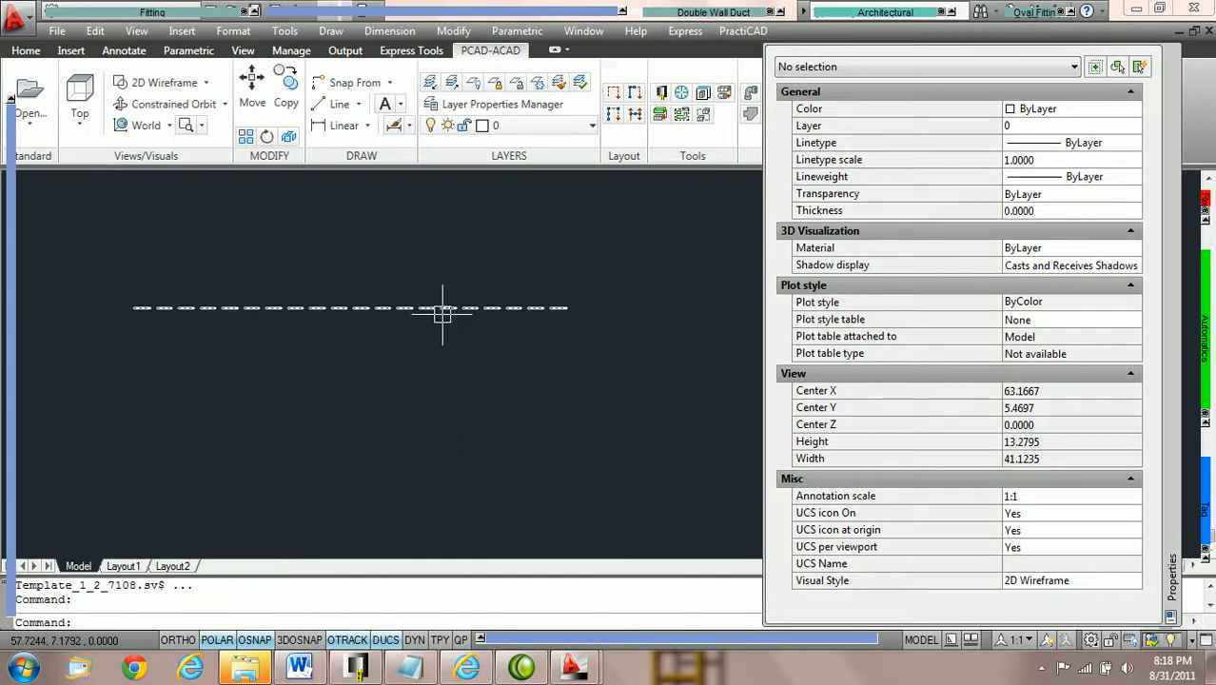
pyautogui.moveTo(441, 314)
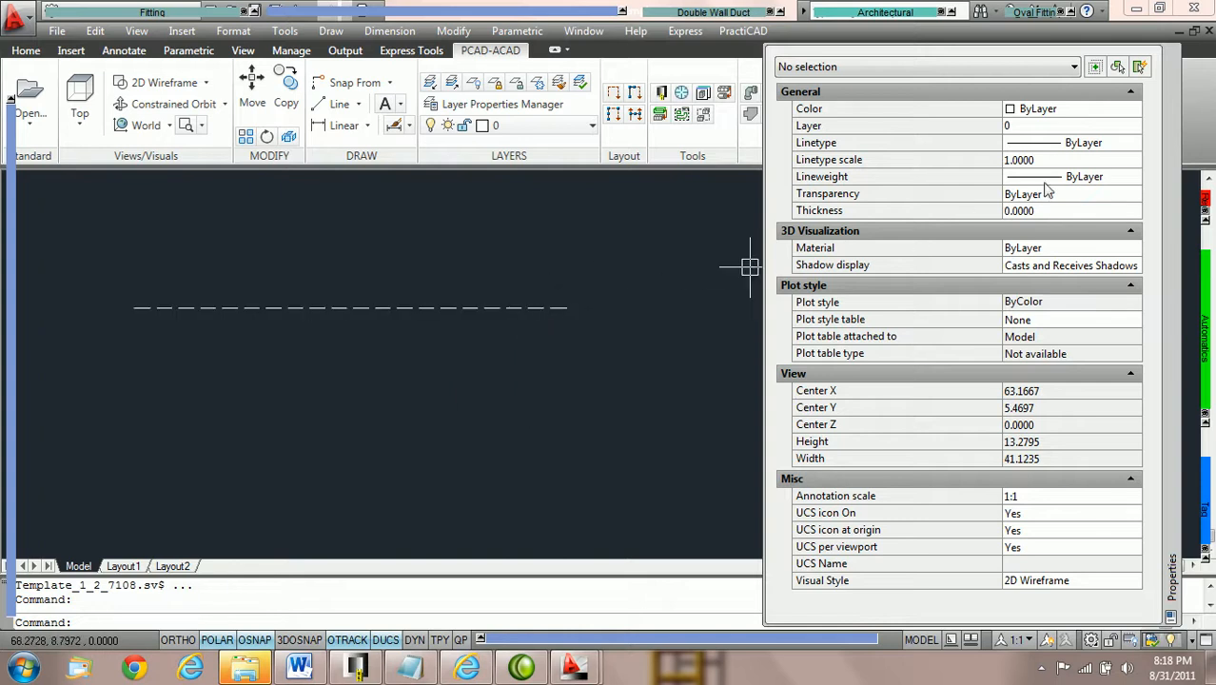
pyautogui.click(470, 317)
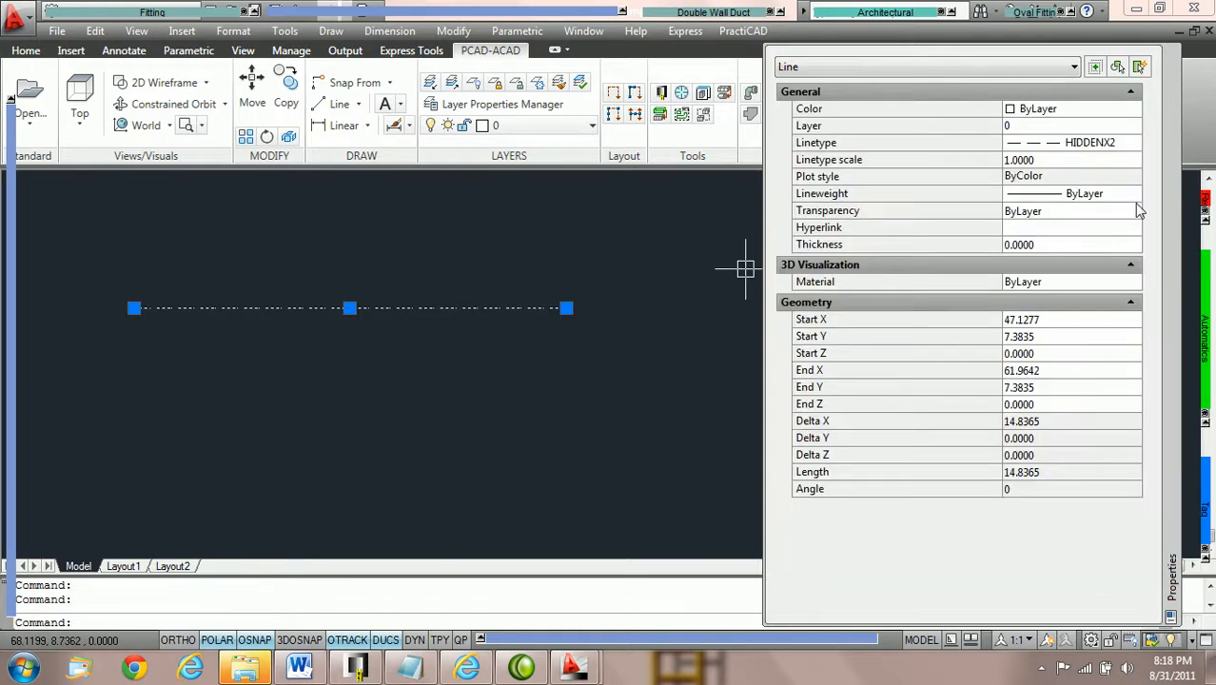
pyautogui.click(1071, 160)
pyautogui.write('12')
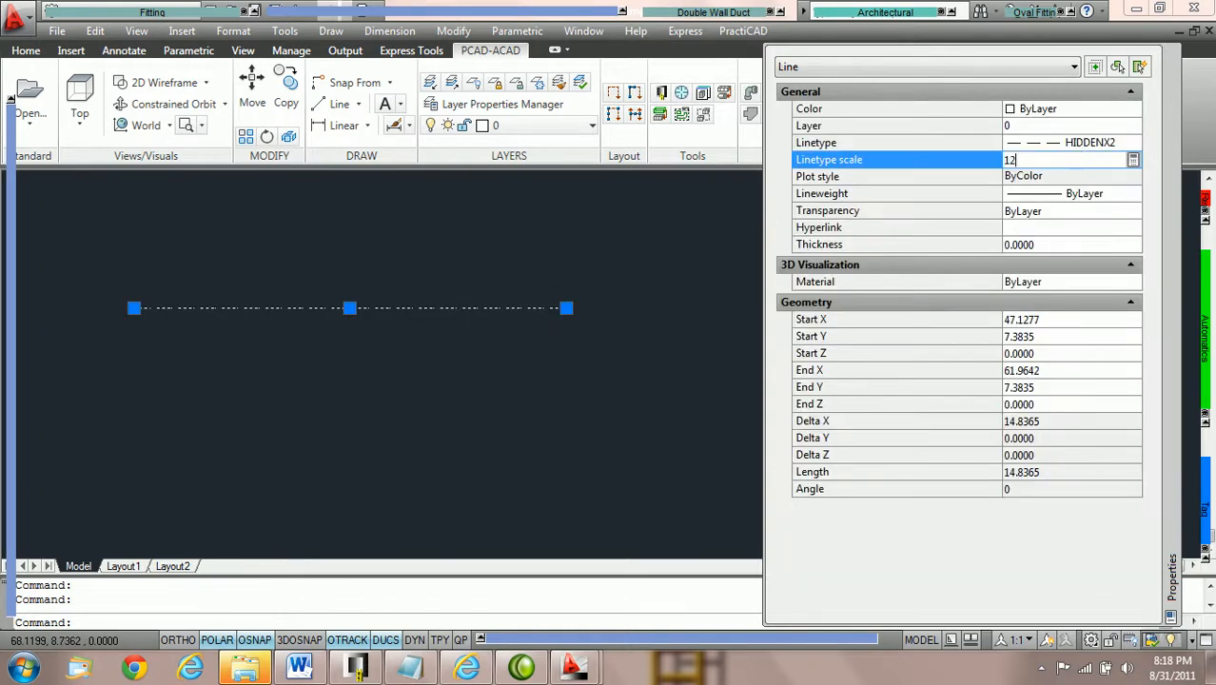
pyautogui.press('Return')
pyautogui.press('Escape')
pyautogui.scroll(-3, 508, 411)
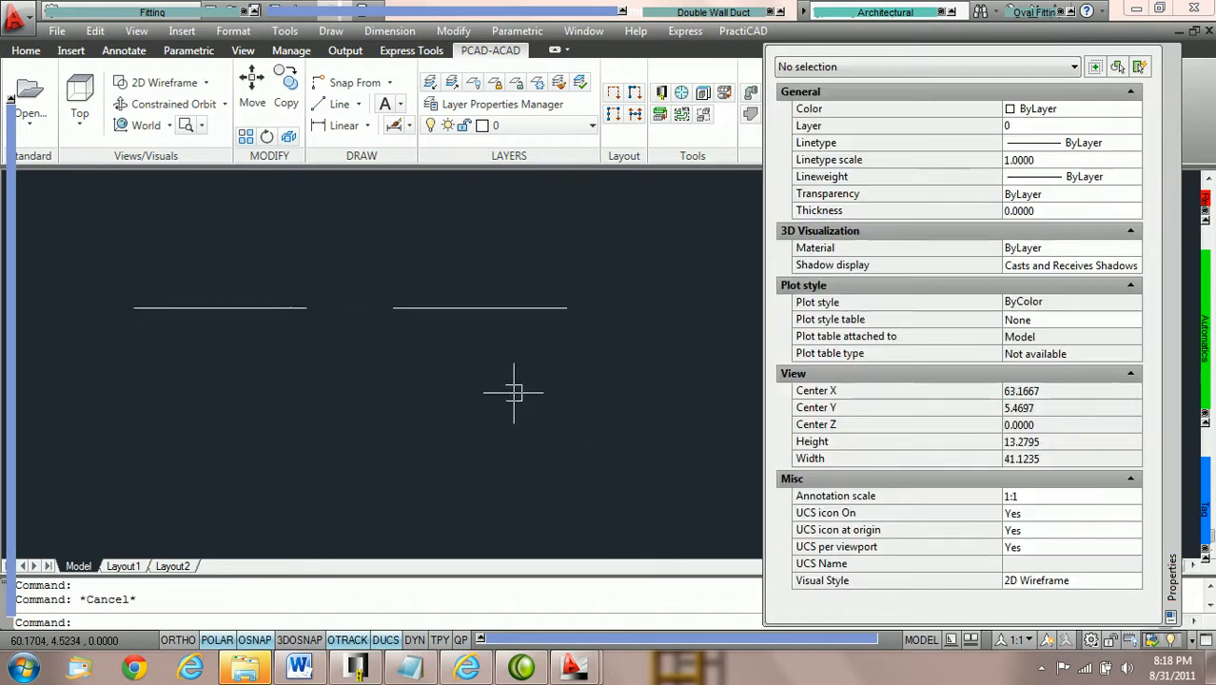
# Set the dashed line's individual linetype scale to 6
pyautogui.scroll(2, 493, 382)
pyautogui.click(527, 351)
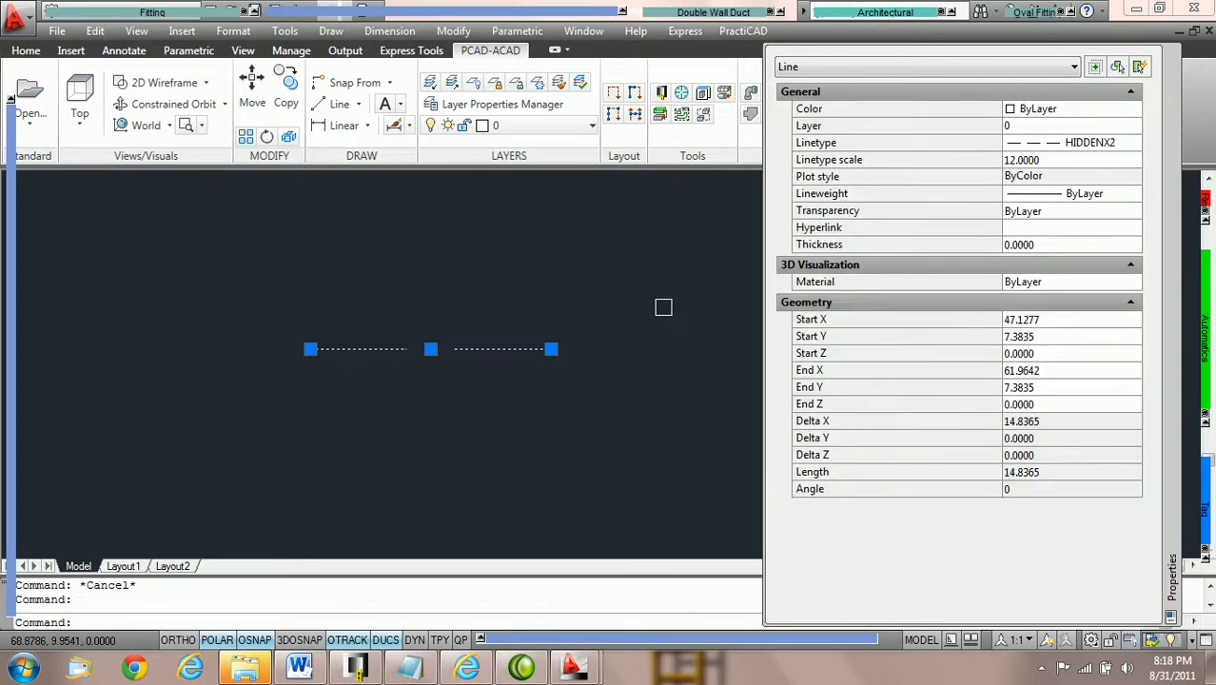
pyautogui.click(1064, 160)
pyautogui.write('6')
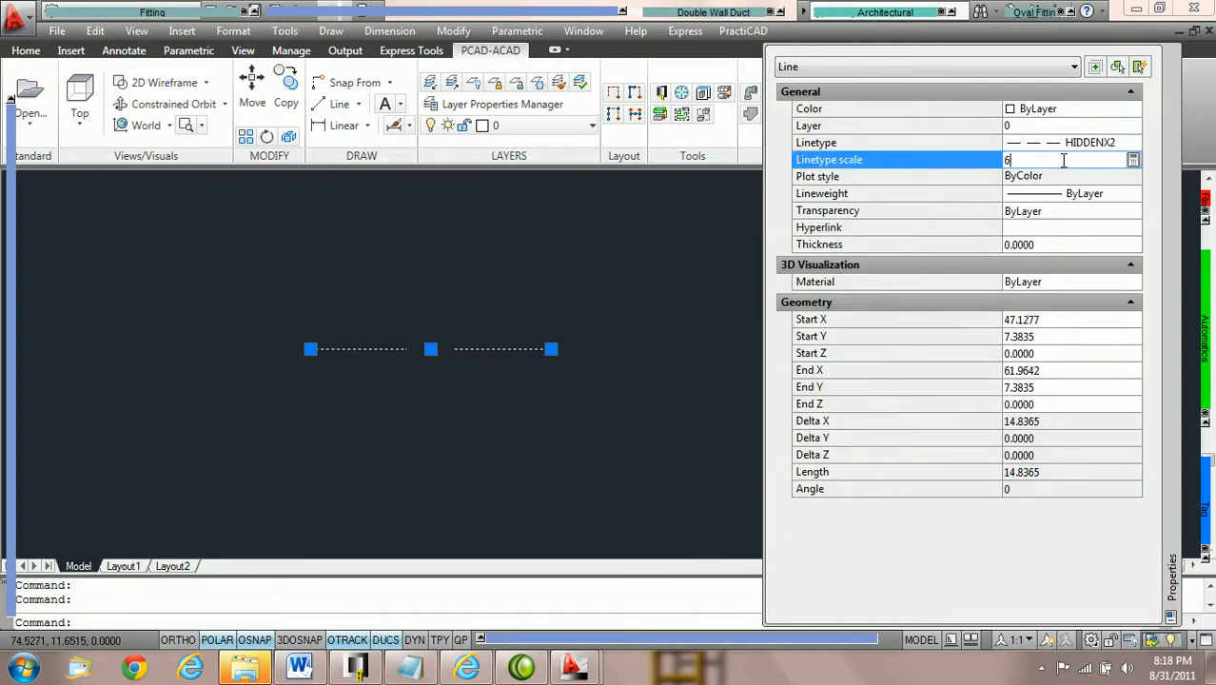
pyautogui.press('Return')
pyautogui.press('Escape')
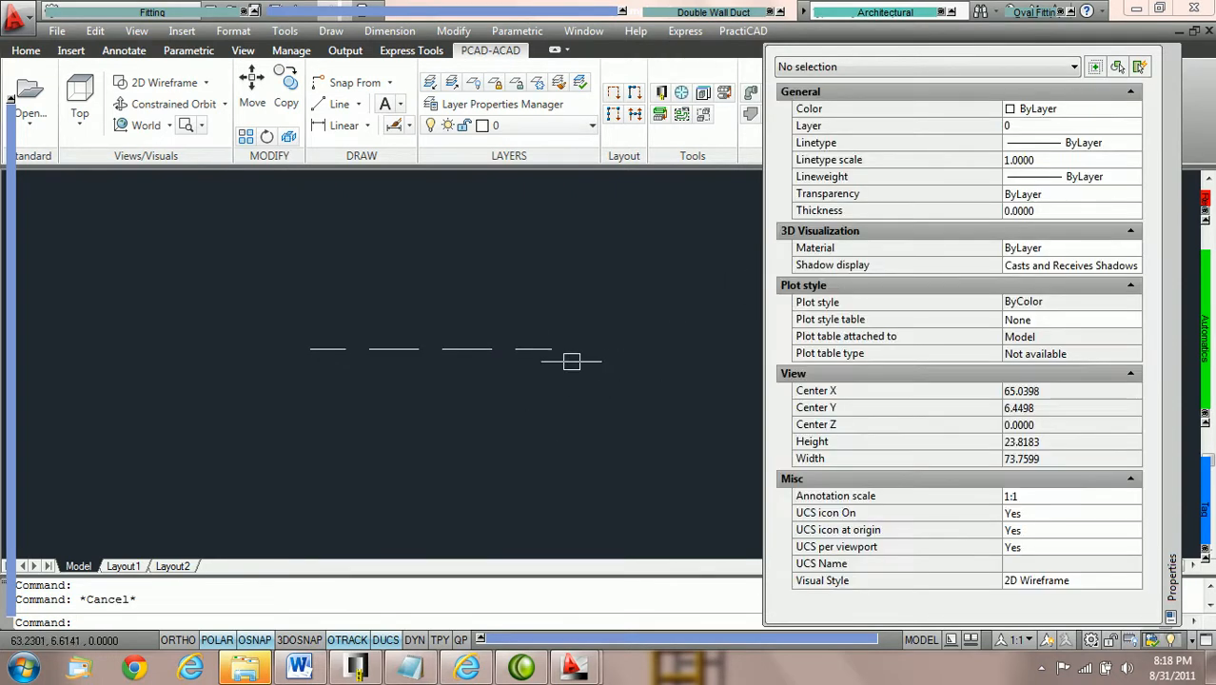
# Set the dashed line's individual linetype scale back to 1
pyautogui.moveTo(542, 351)
pyautogui.moveTo(473, 347)
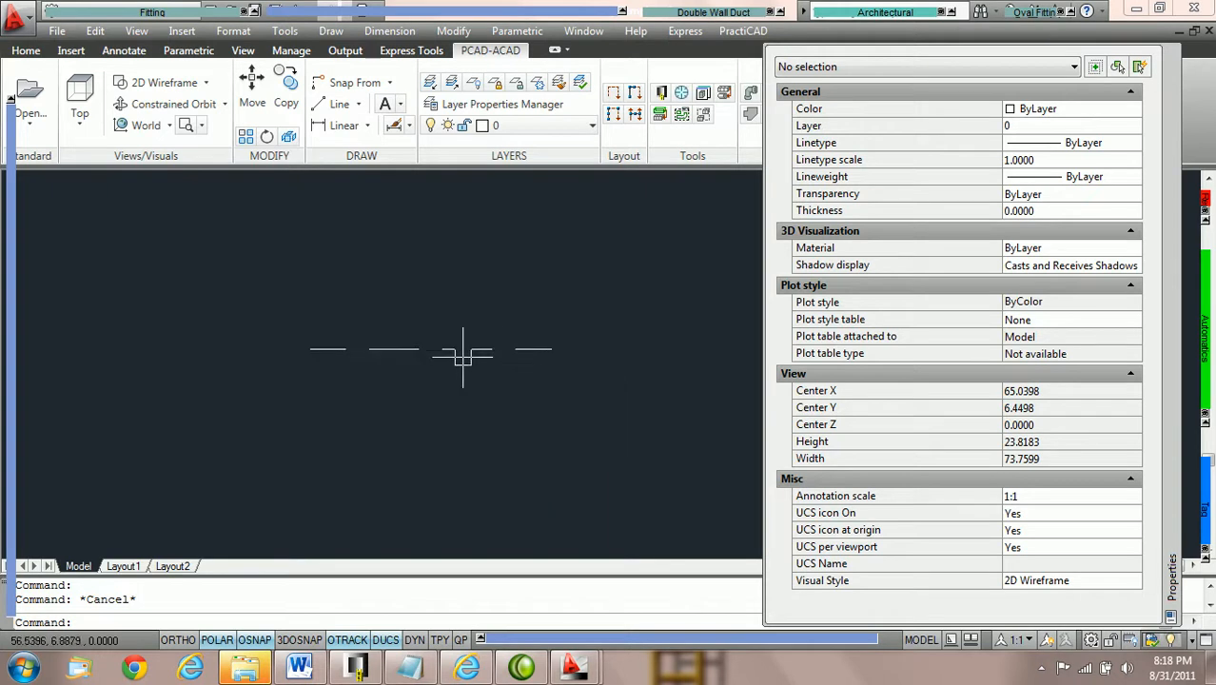
pyautogui.click(462, 350)
pyautogui.click(1067, 160)
pyautogui.write('1')
pyautogui.press('Return')
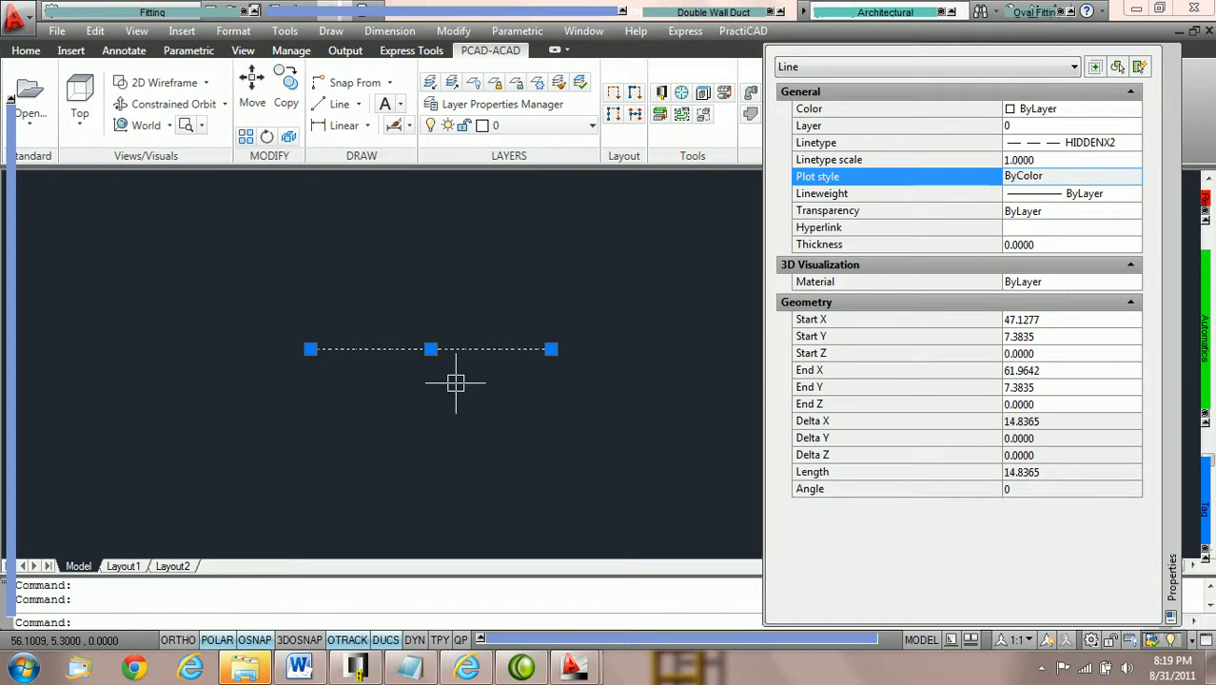
pyautogui.press('Escape')
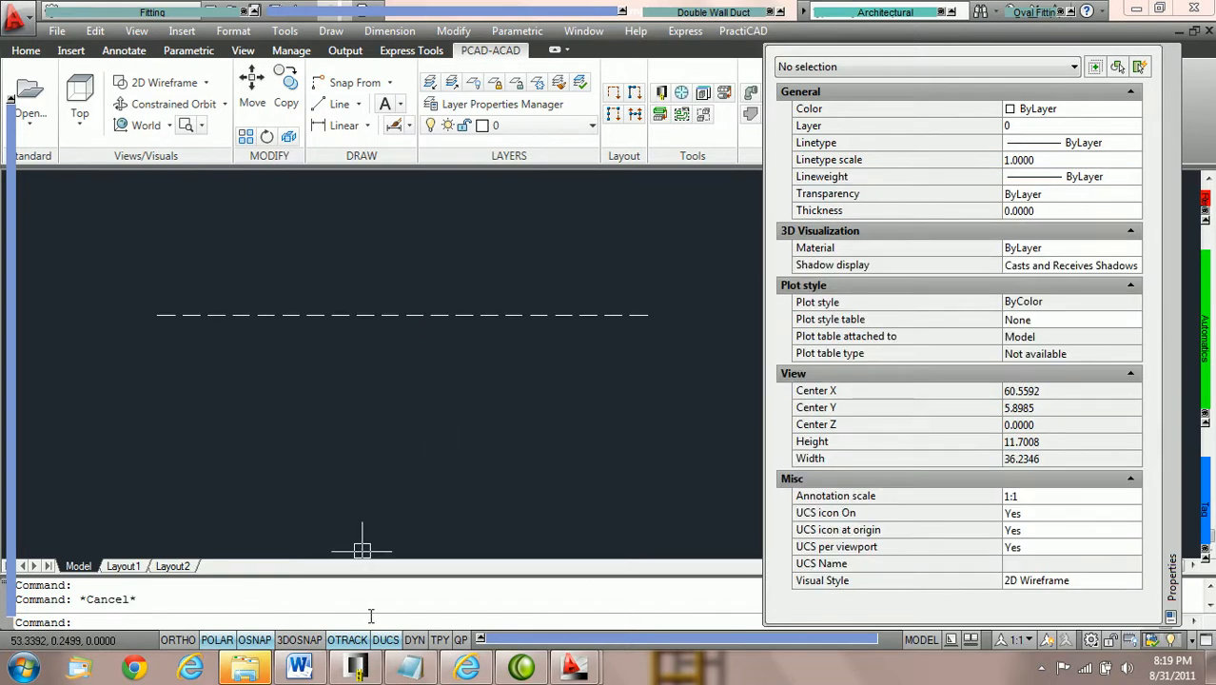
# Set the drawing's global linetype scale factor to 12 with the LTSCALE command
pyautogui.write('ltscale')
pyautogui.press('Return')
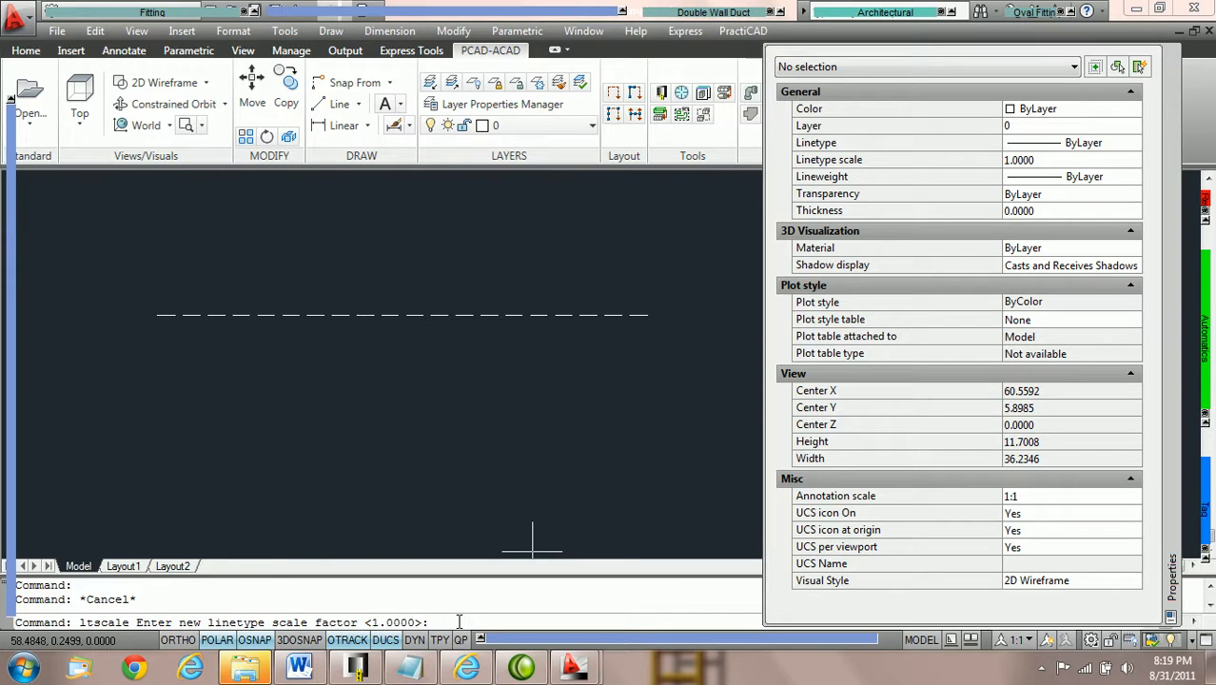
pyautogui.write('12')
pyautogui.press('Return')
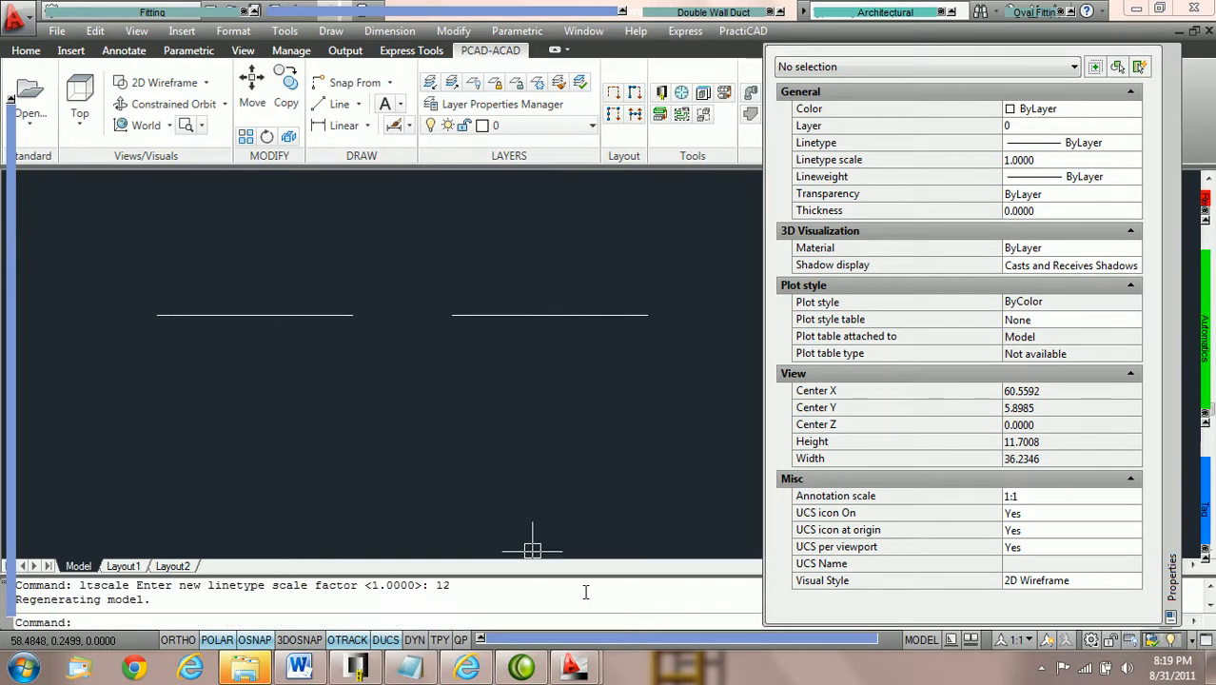
pyautogui.scroll(-1, 454, 337)
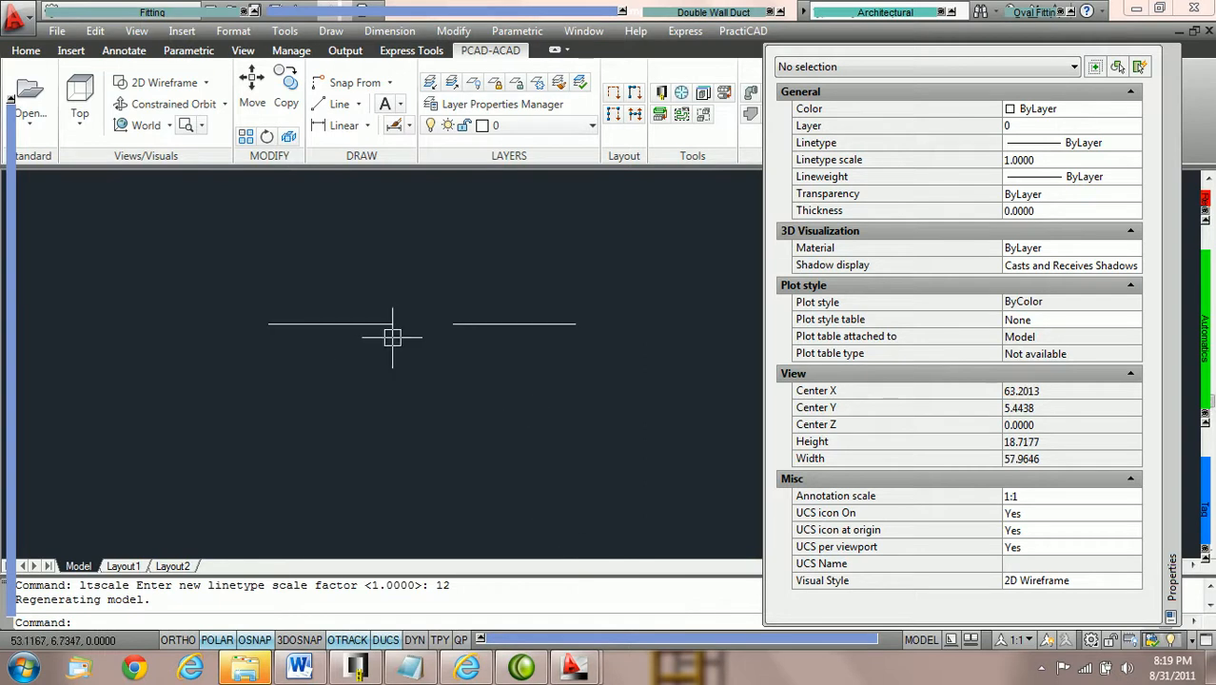
pyautogui.scroll(-3, 392, 336)
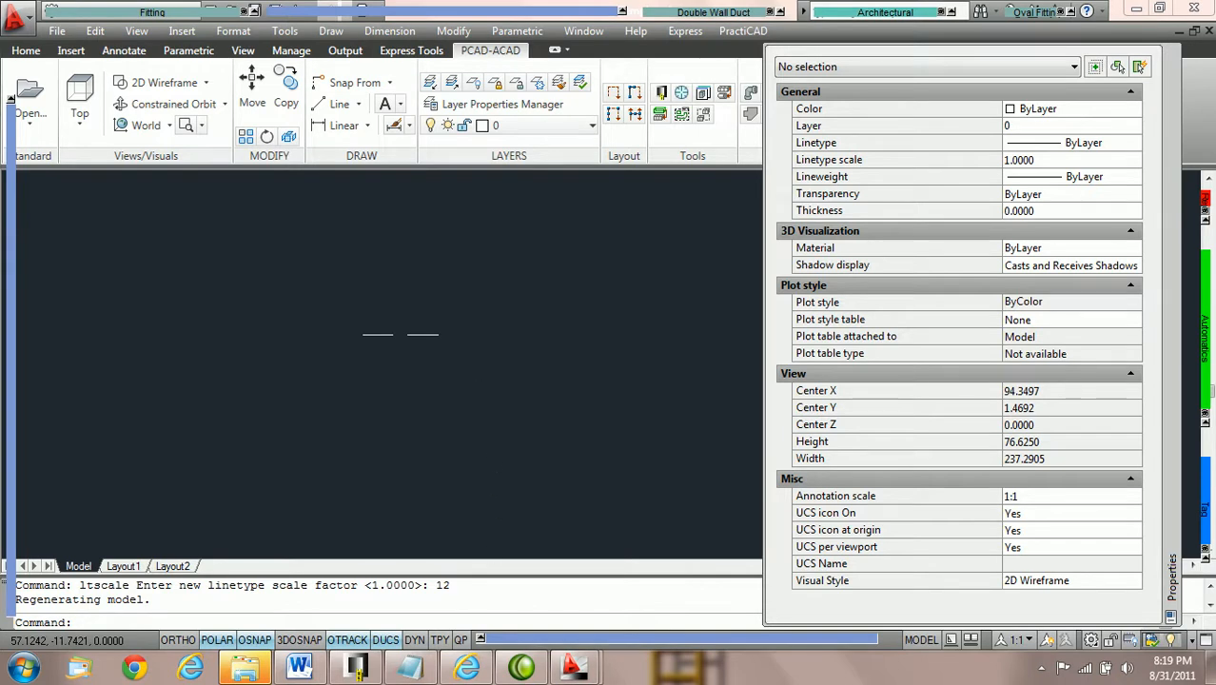
# Select the dashed line with a crossing window and erase it
pyautogui.click(486, 377)
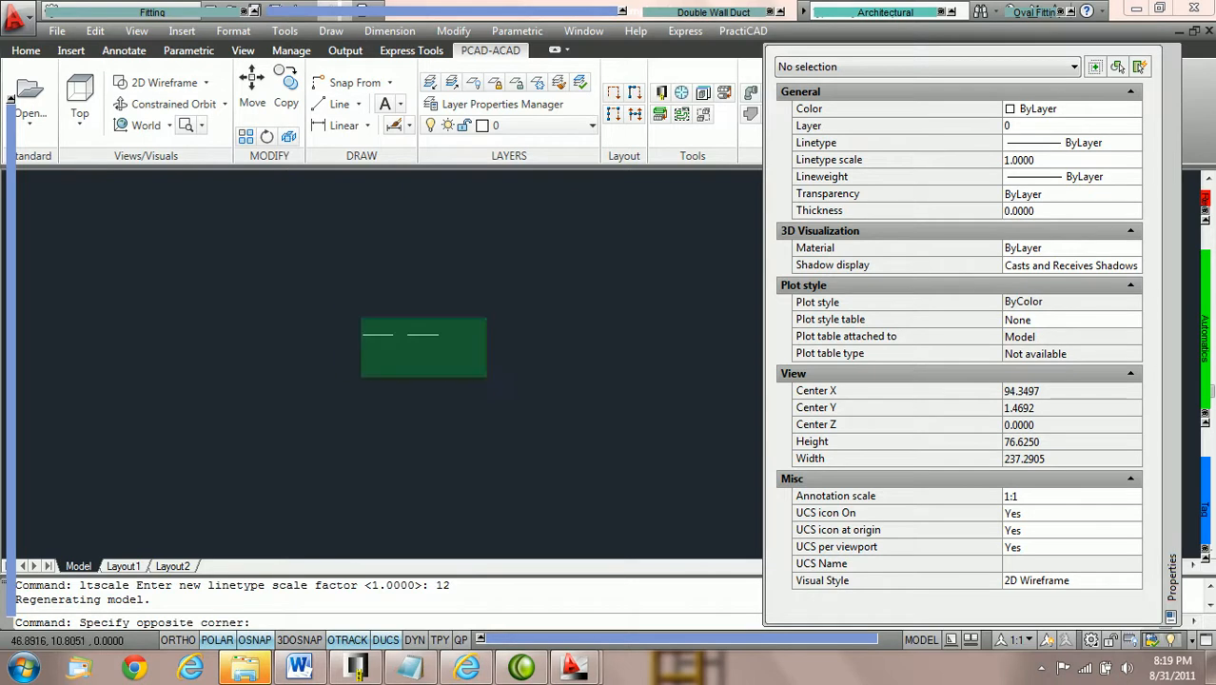
pyautogui.click(348, 303)
pyautogui.press('Delete')
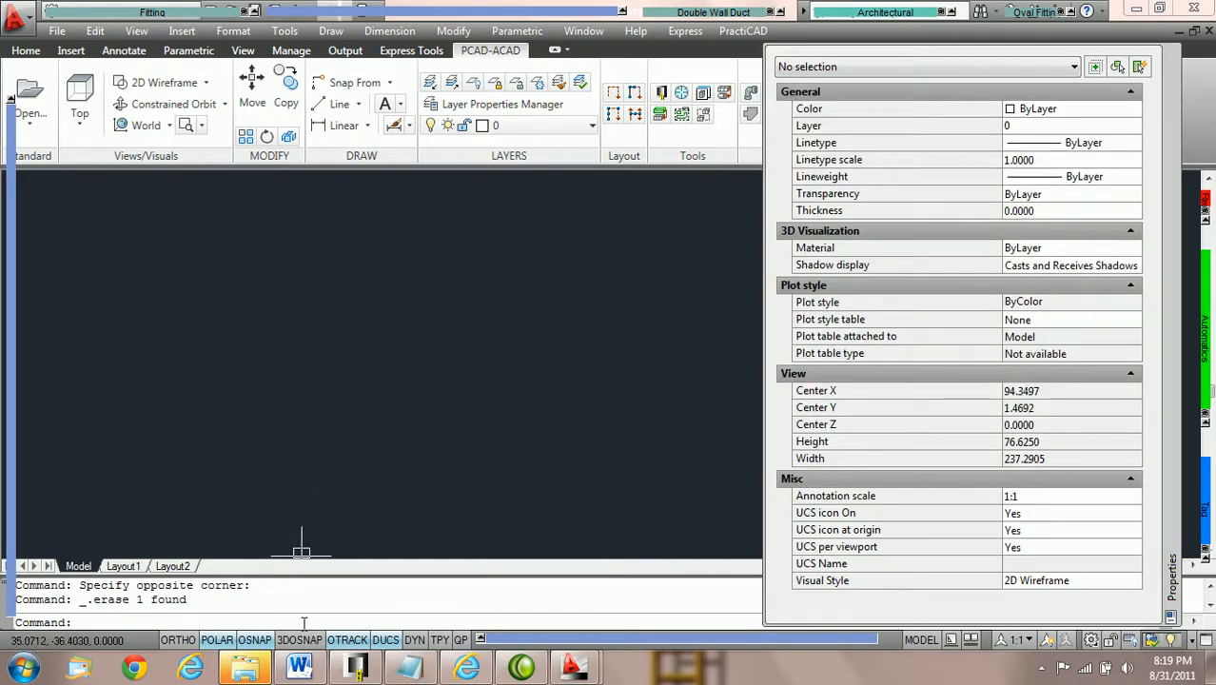
# Reset the drawing's global linetype scale factor to 1 with the LTSCALE command
pyautogui.write('ltscale')
pyautogui.press('Return')
pyautogui.write('1')
pyautogui.press('Return')
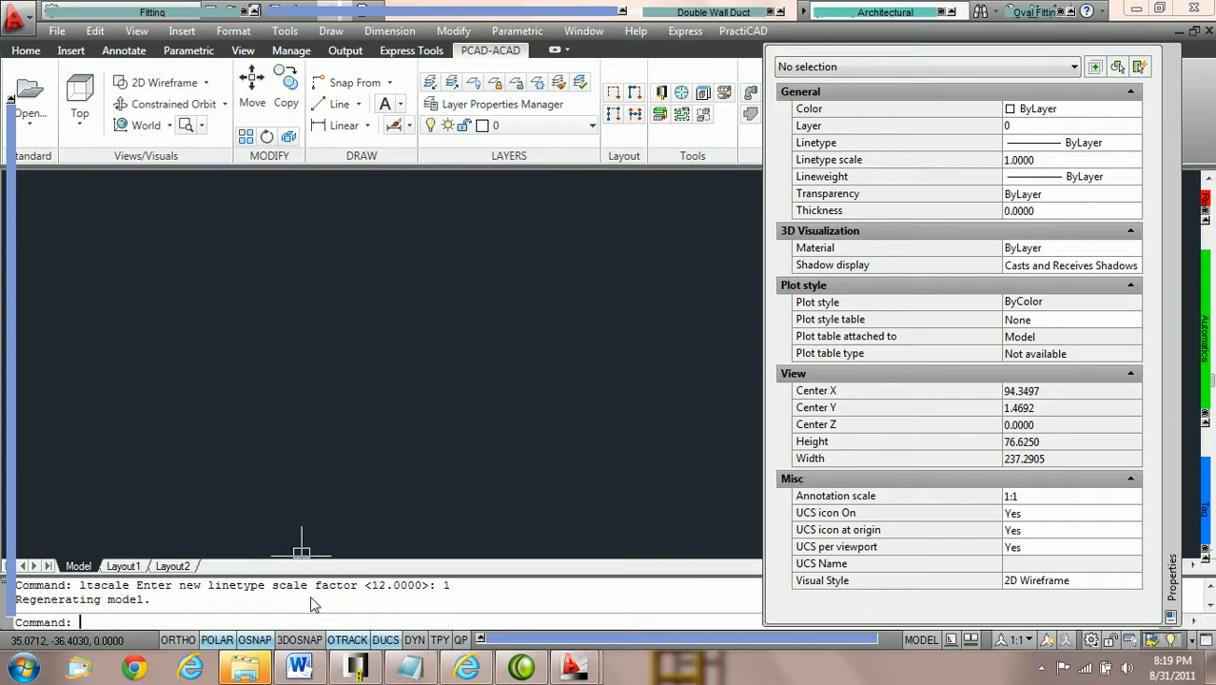
# Start a rectangular straight duct fitting and set its acoustic liner to 1 1/2" Accoustic Liner
pyautogui.click(117, 8)
pyautogui.click(70, 40)
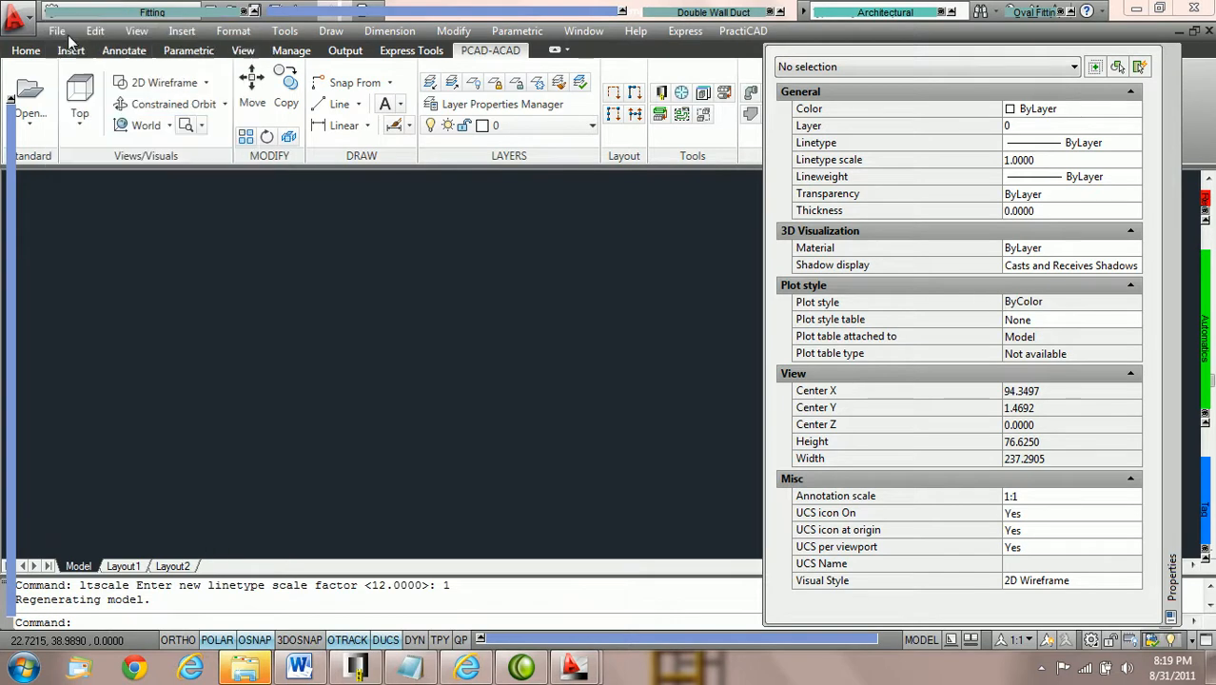
pyautogui.moveTo(265, 205); pyautogui.dragTo(265, 262)
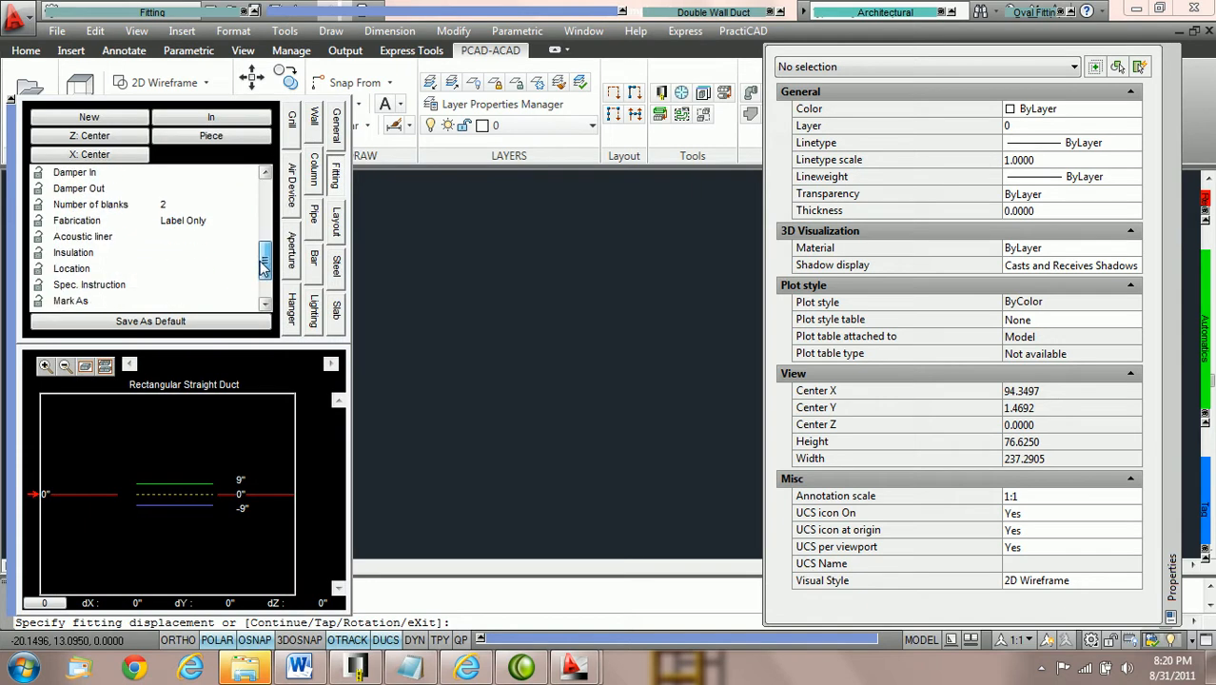
pyautogui.click(245, 240)
pyautogui.click(248, 240)
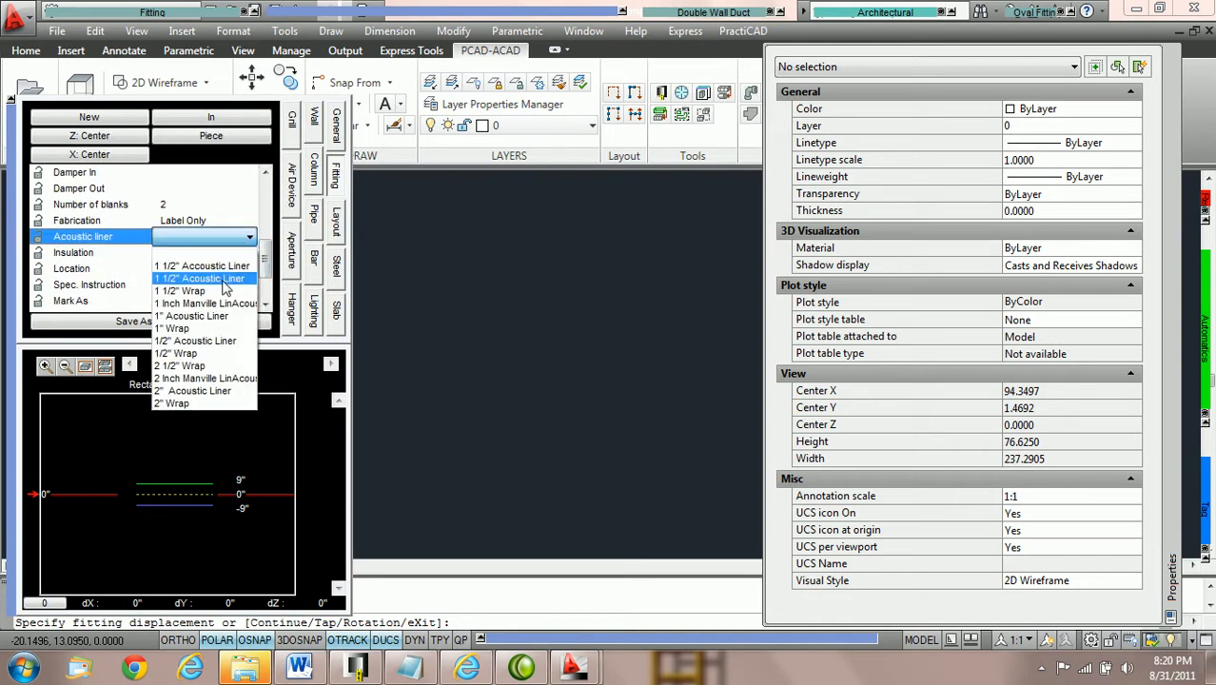
pyautogui.click(227, 272)
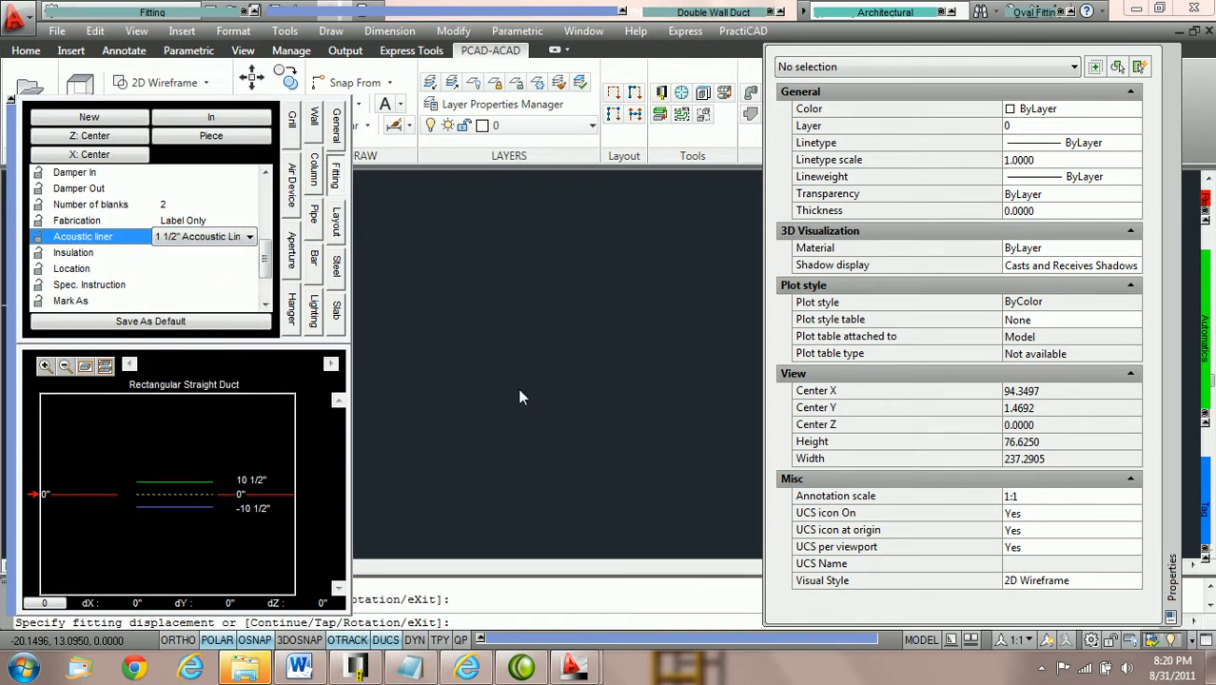
# Place the lined rectangular straight duct horizontally in the empty drawing area and end the fitting placement
pyautogui.click(331, 362)
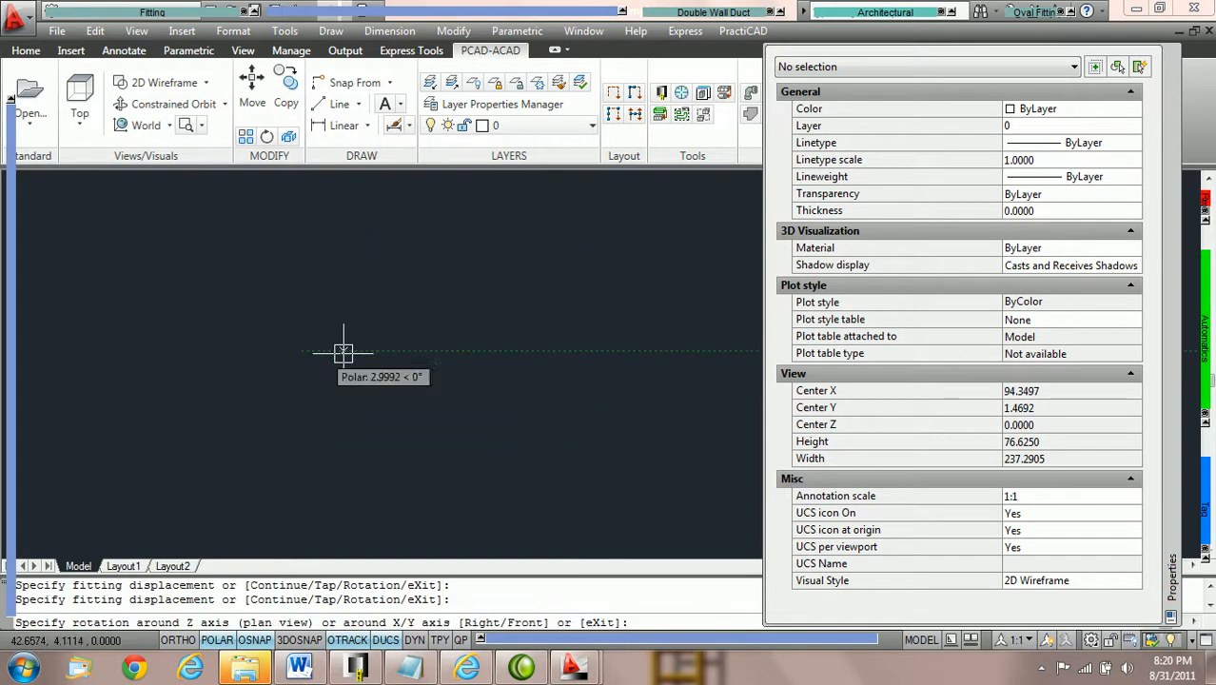
pyautogui.click(271, 347)
pyautogui.press('Escape')
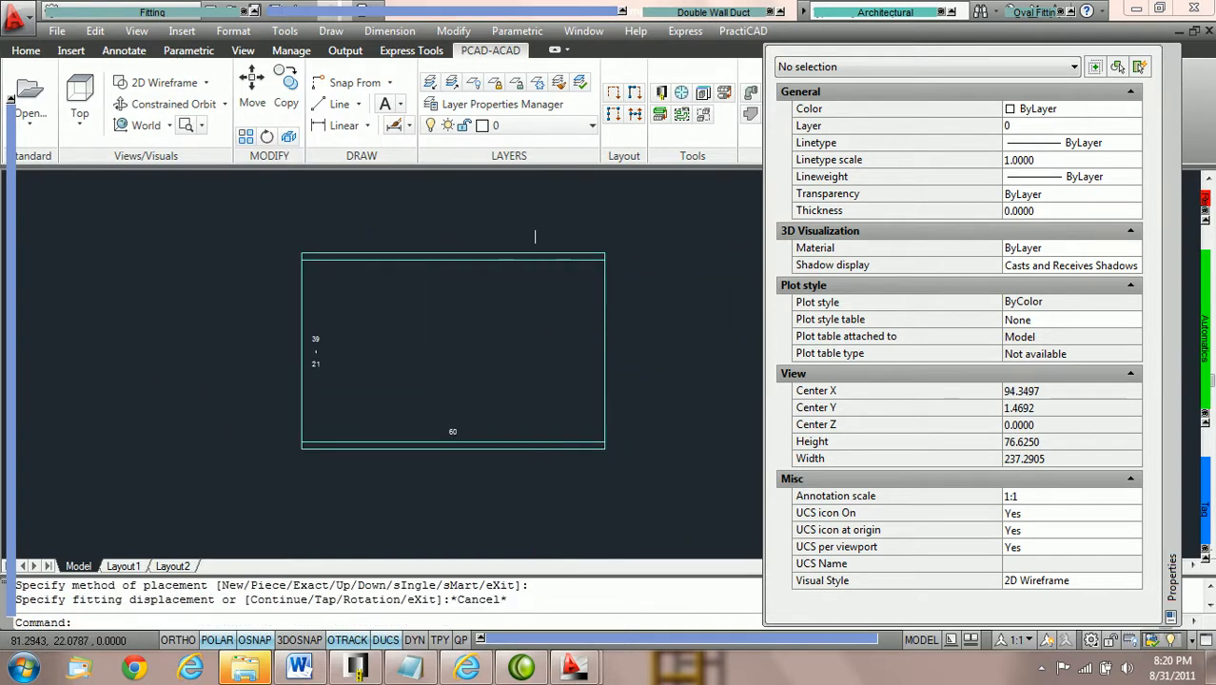
# Change the ductwork Liner linetype from its current setting to HIDDENX2 in the object display settings
pyautogui.moveTo(709, 641)
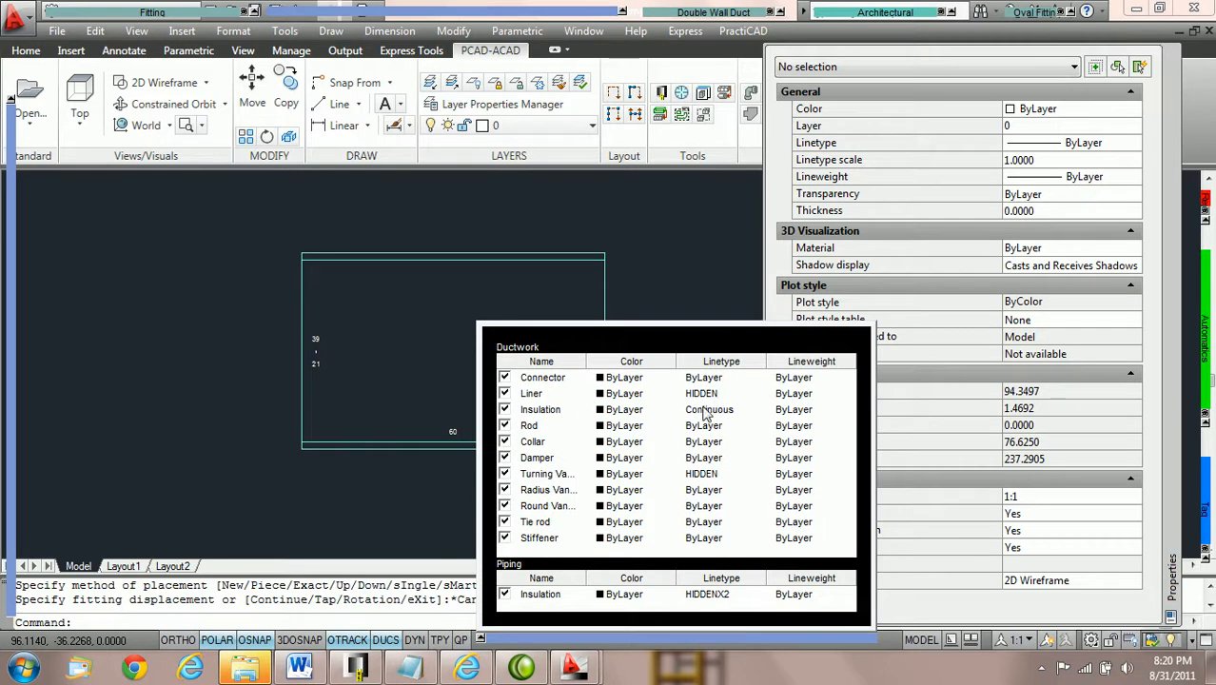
pyautogui.click(731, 394)
pyautogui.click(731, 394)
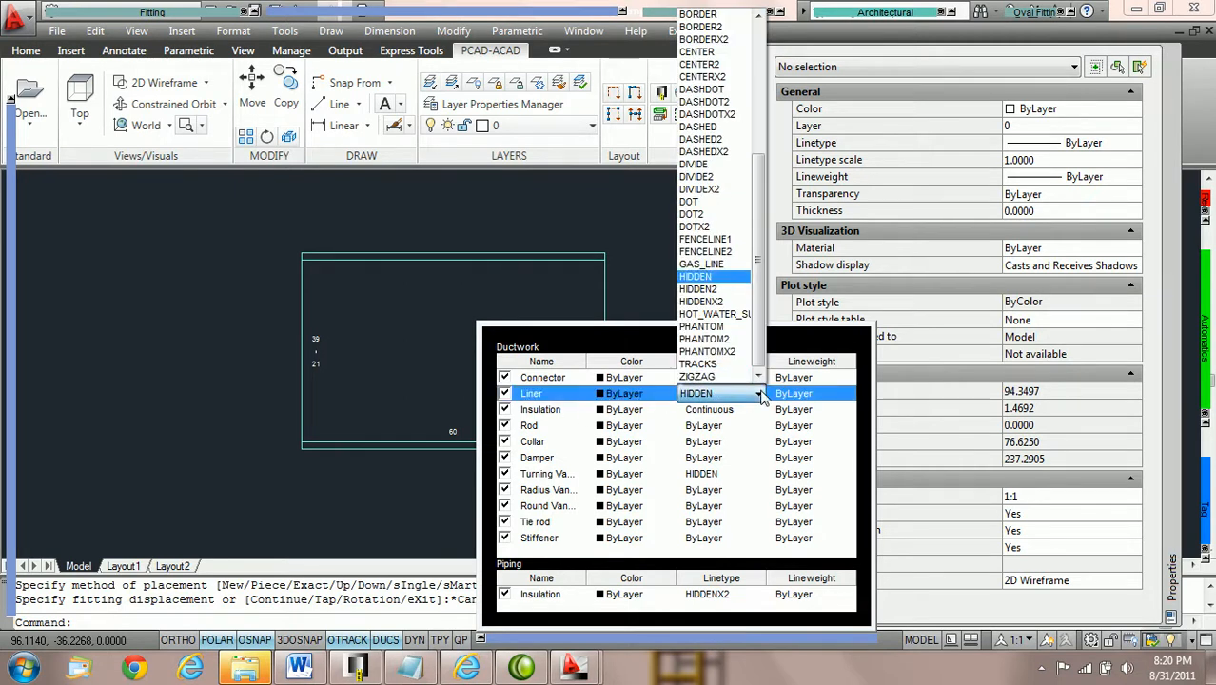
pyautogui.click(730, 303)
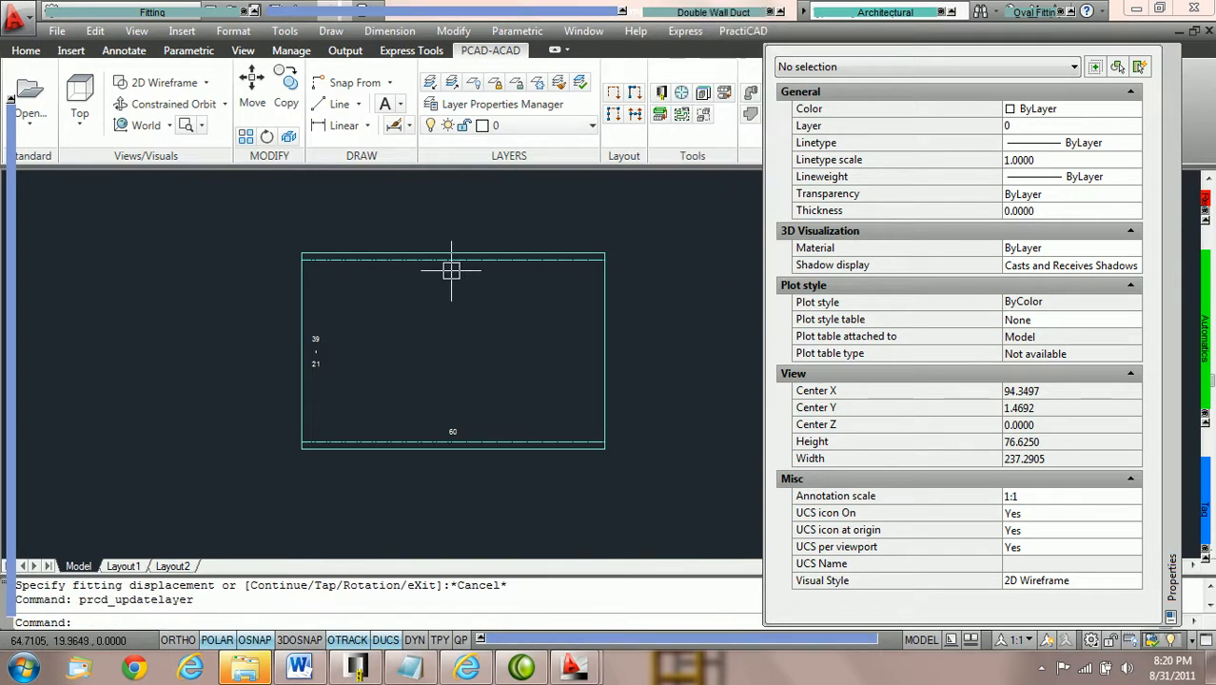
# Set the drawing's global linetype scale factor to 12 with the LTSCALE command and check the duct's liner lines
pyautogui.scroll(6, 442, 263)
pyautogui.scroll(-8, 457, 259)
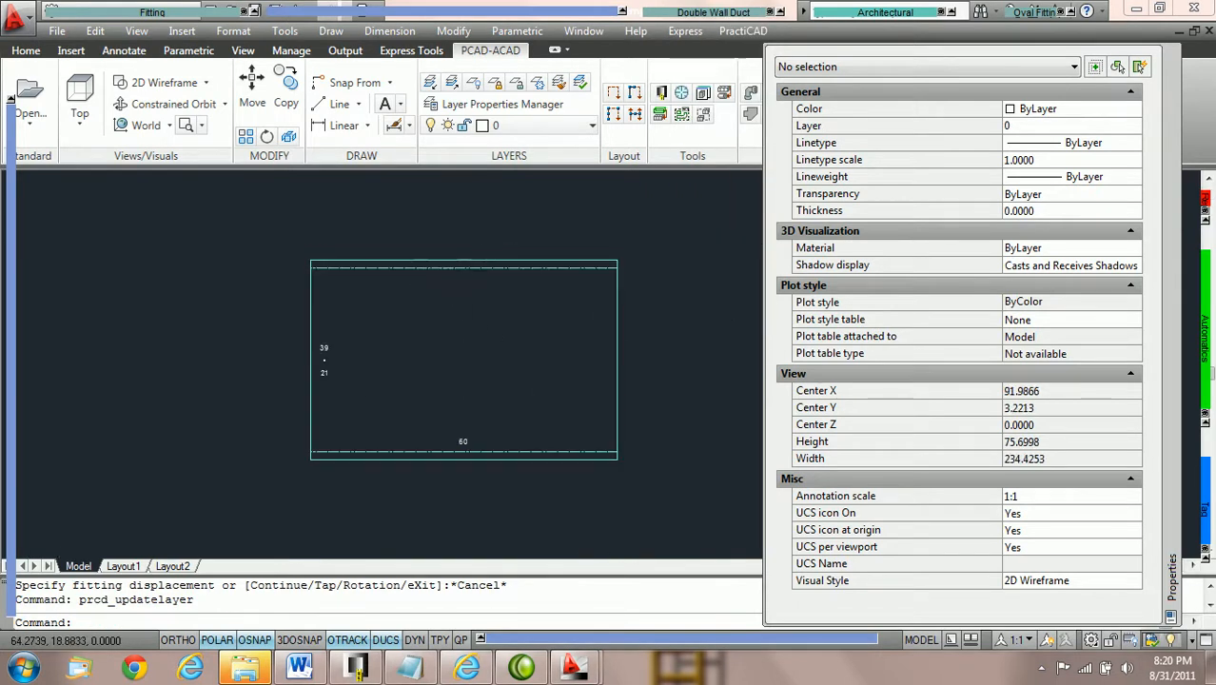
pyautogui.scroll(2, 456, 325)
pyautogui.scroll(-4, 456, 325)
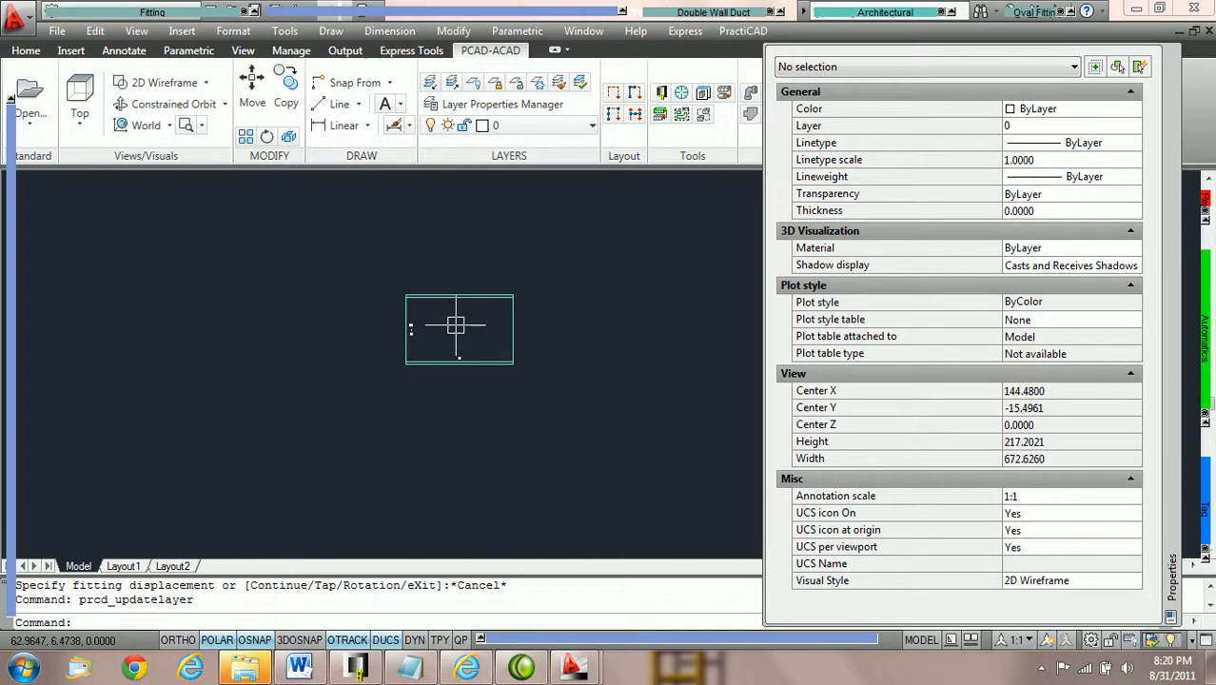
pyautogui.scroll(2, 456, 326)
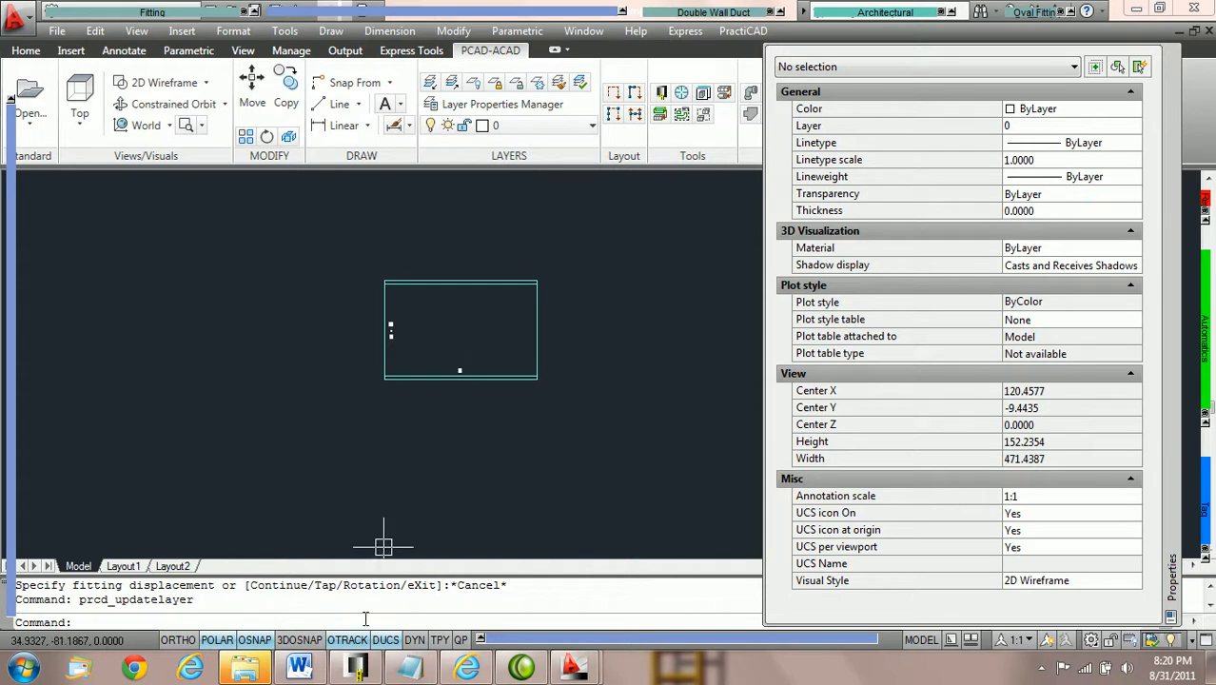
pyautogui.write('ltscale')
pyautogui.press('Return')
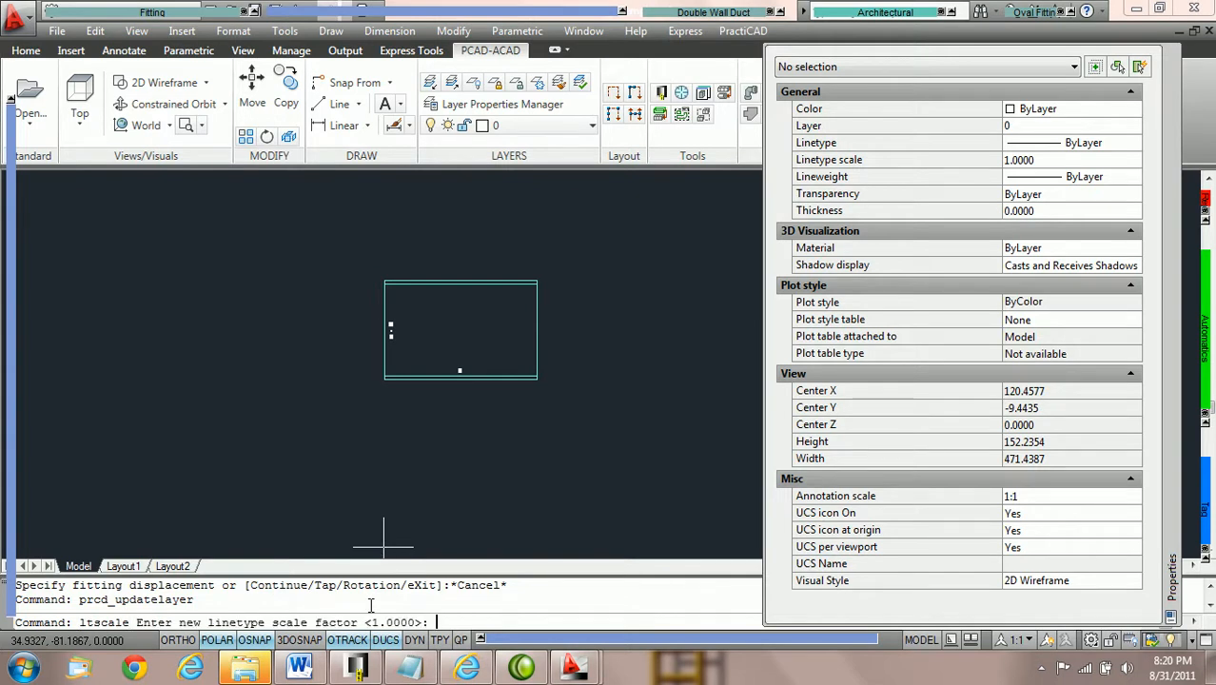
pyautogui.write('12')
pyautogui.press('Return')
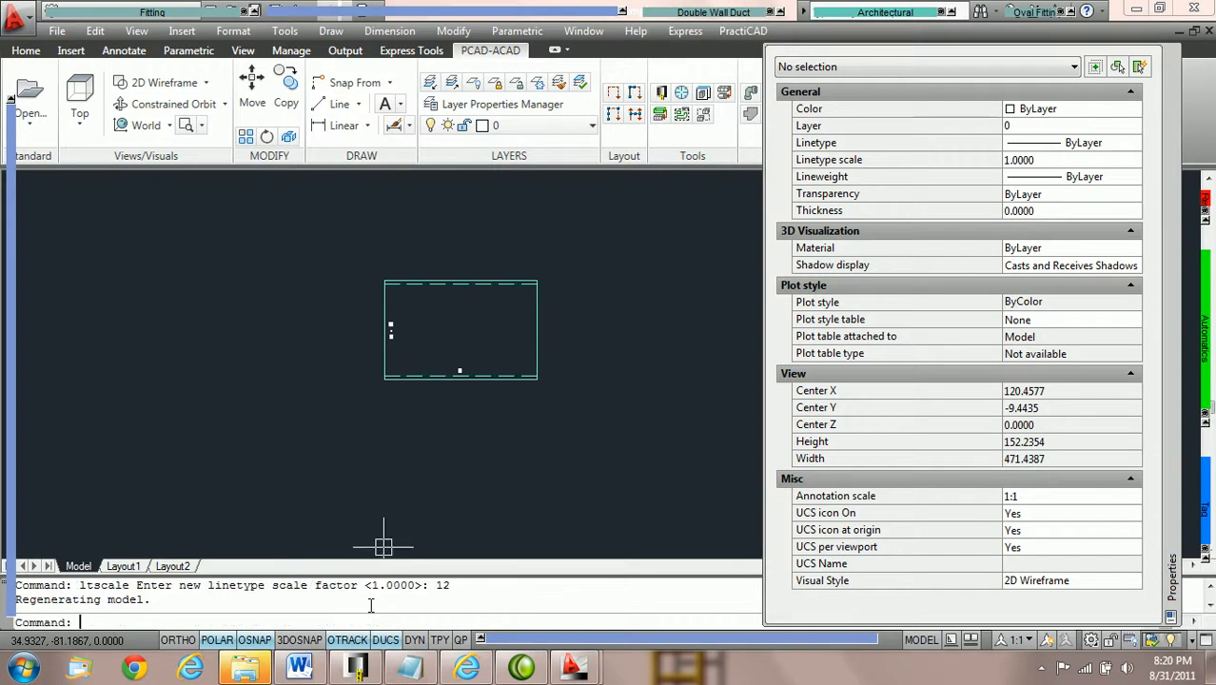
pyautogui.scroll(2, 470, 301)
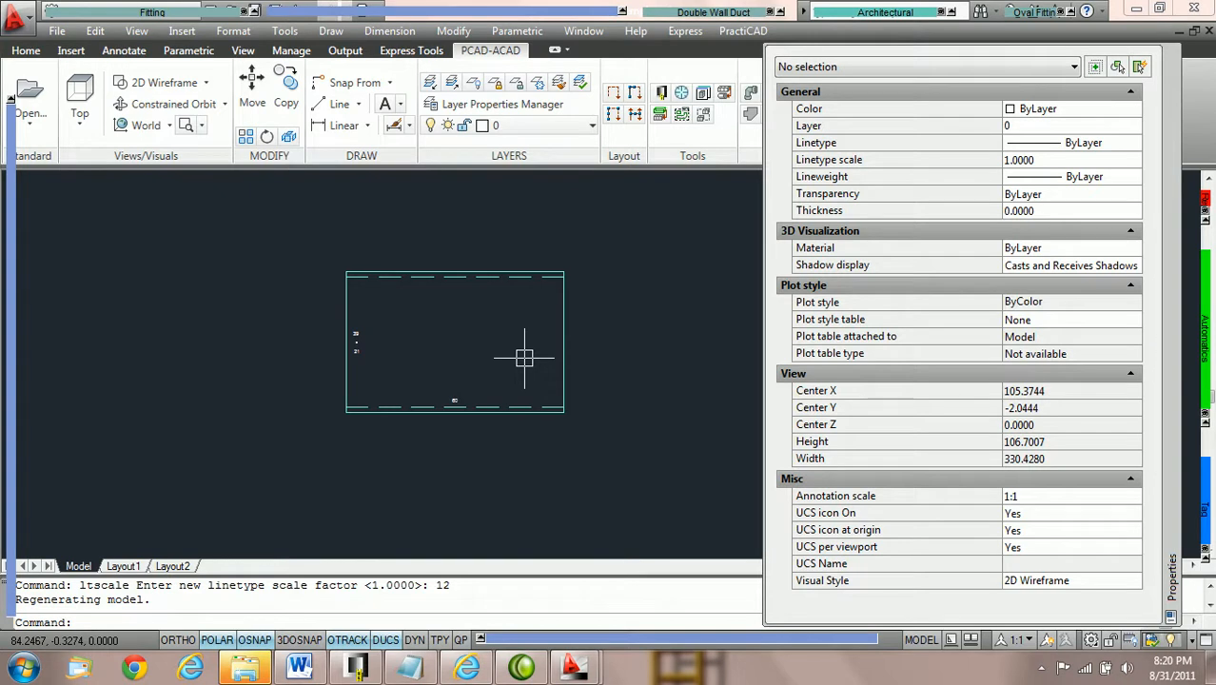
# Select the whole lined rectangular duct with a crossing window and erase it
pyautogui.click(609, 457)
pyautogui.click(272, 213)
pyautogui.press('Delete')
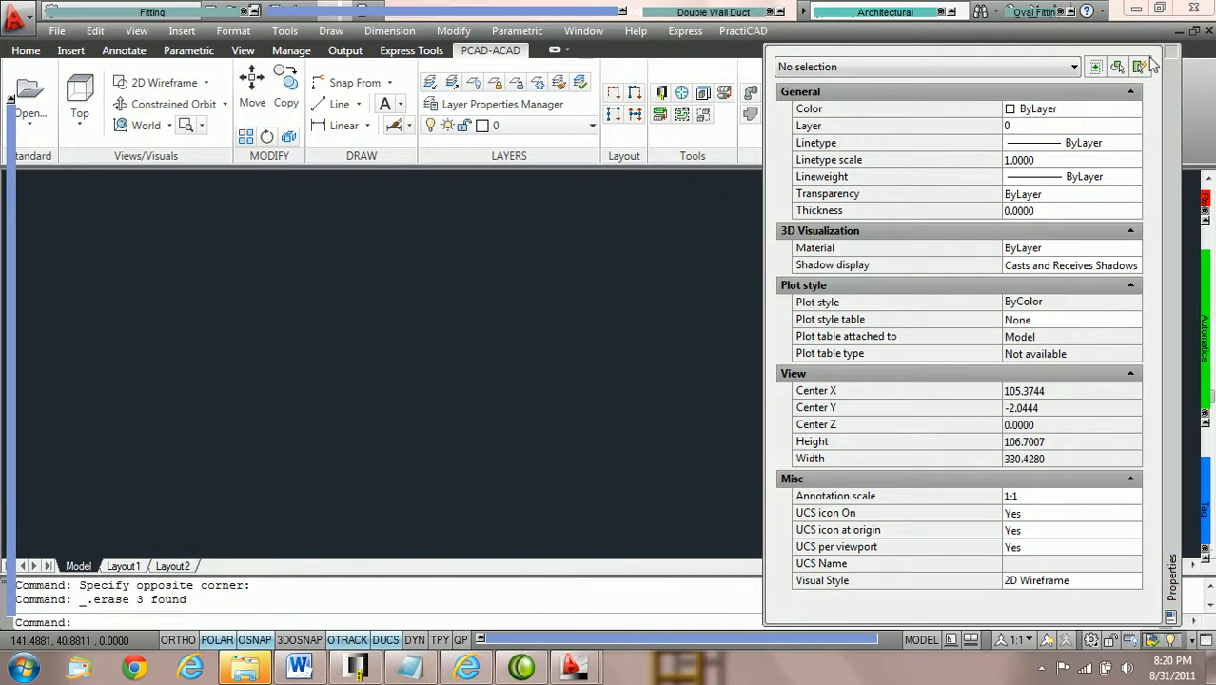
# Close the Properties palette and save the emptied drawing under its existing name
pyautogui.click(1171, 54)
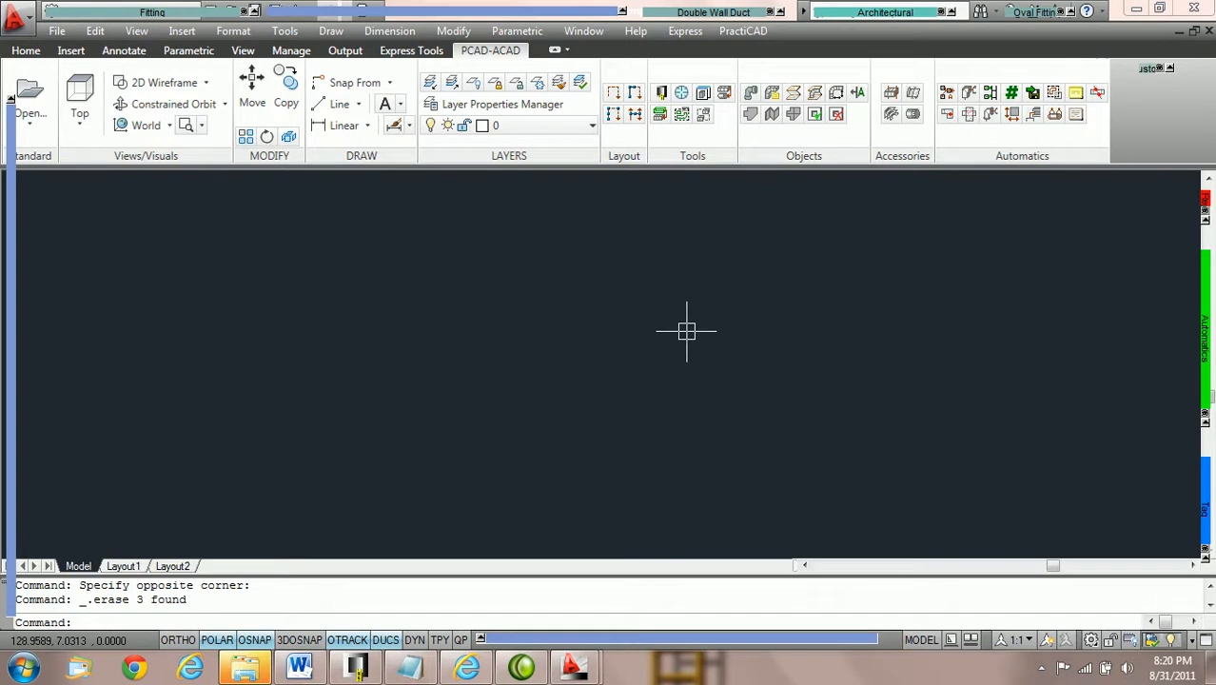
pyautogui.click(56, 30)
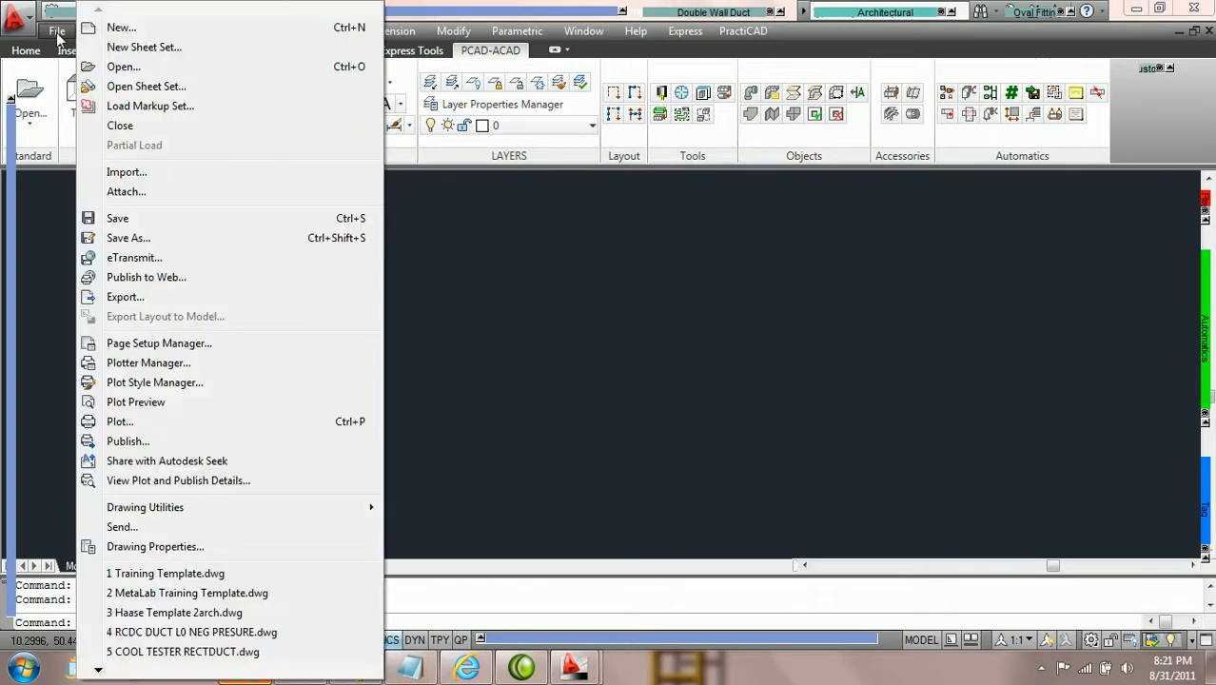
pyautogui.click(118, 218)
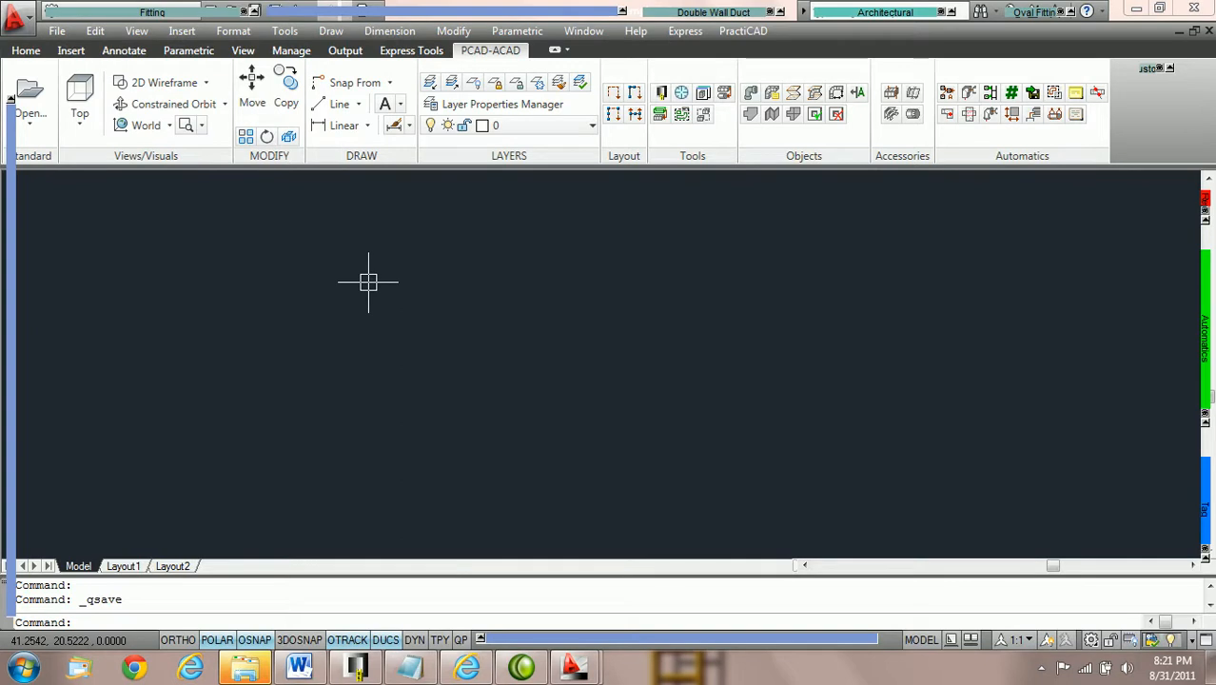